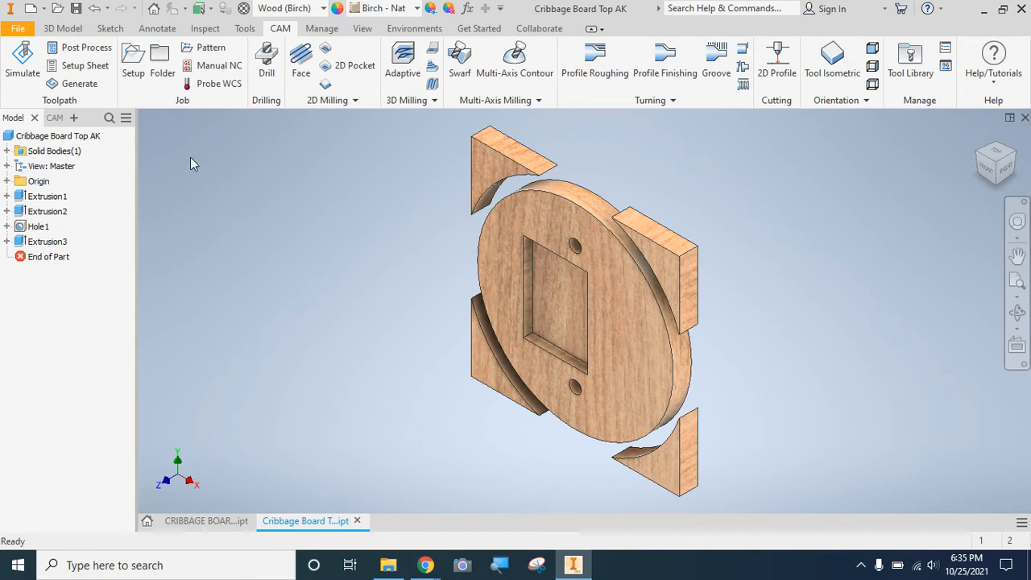
pyautogui.click(153, 9)
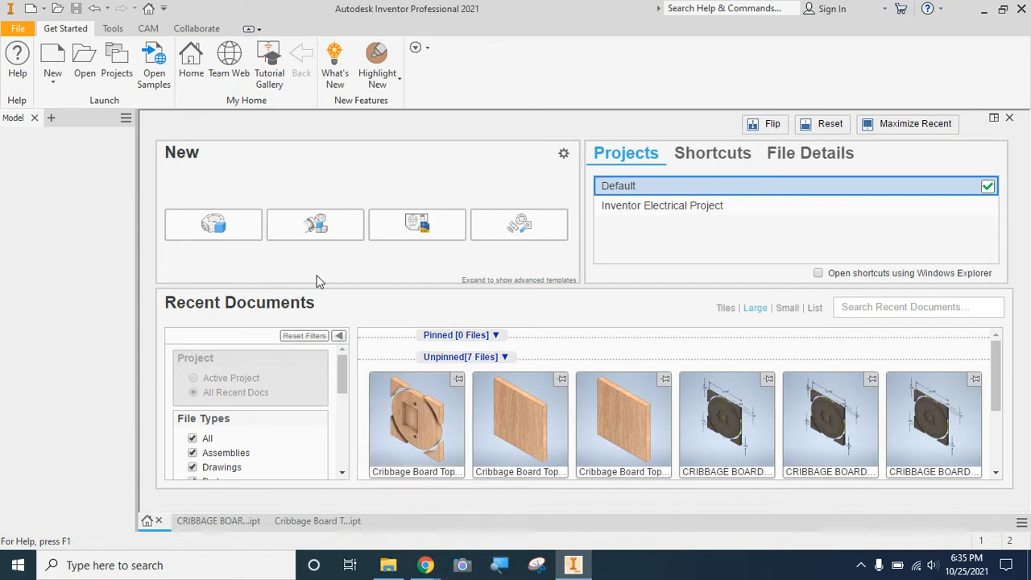
pyautogui.click(20, 30)
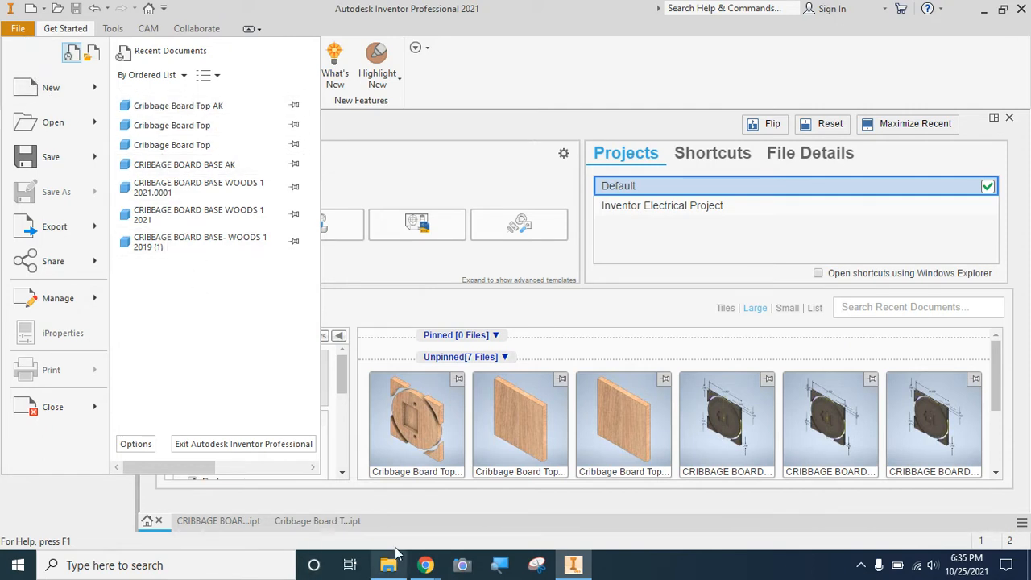
pyautogui.click(407, 502)
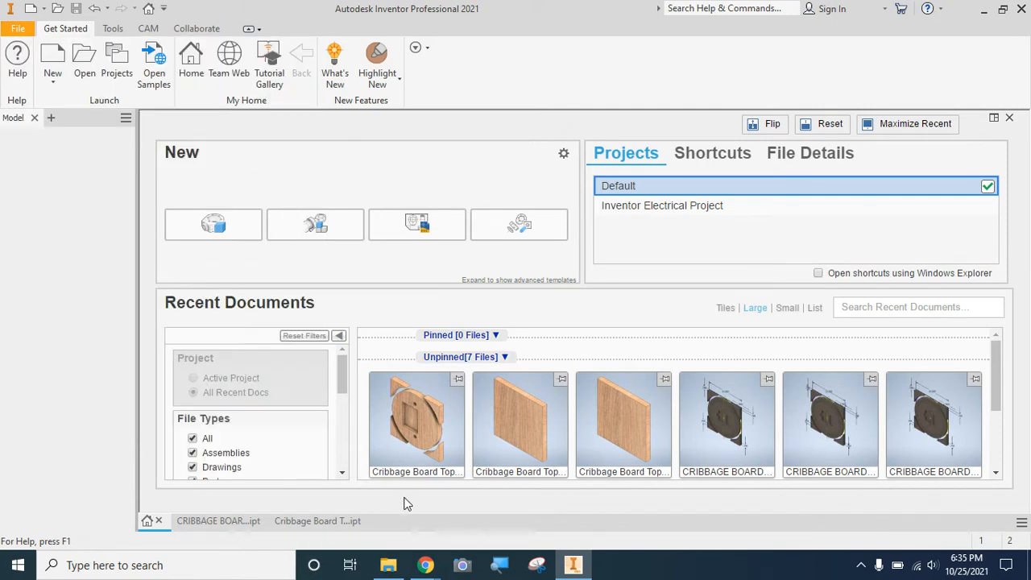
pyautogui.click(317, 524)
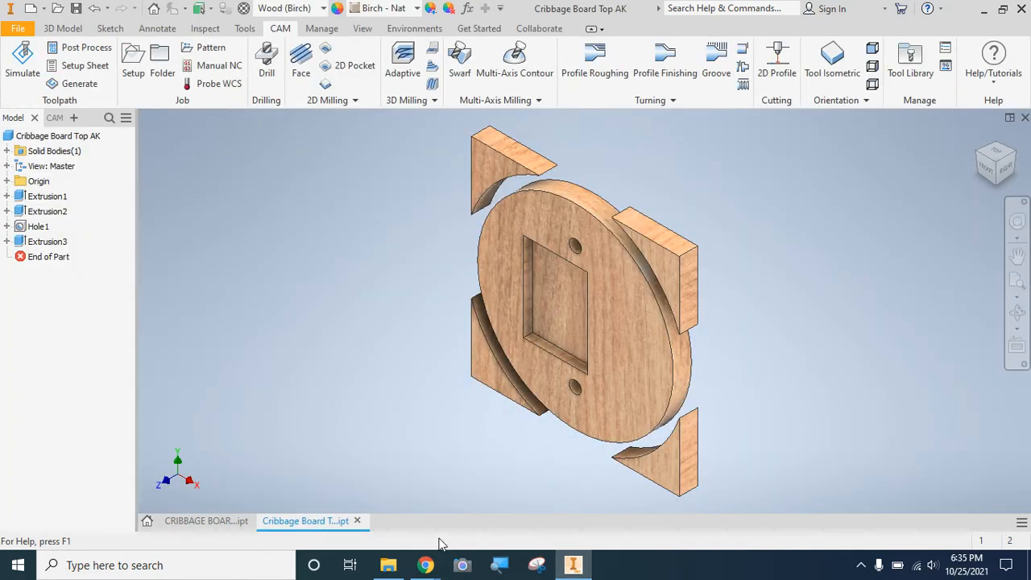
# Switch to the Woods 1- CNCM 3.0 Table document in Chrome and review the level 3 criteria on creating, simulating and post processing toolpaths.
pyautogui.moveTo(426, 568)
pyautogui.click(370, 503)
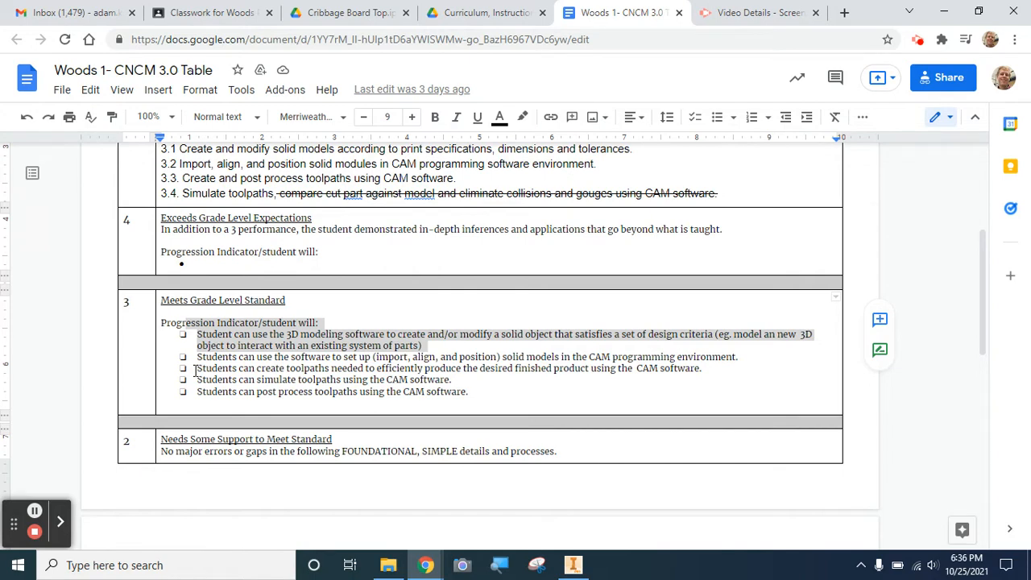
pyautogui.moveTo(194, 371); pyautogui.dragTo(598, 404)
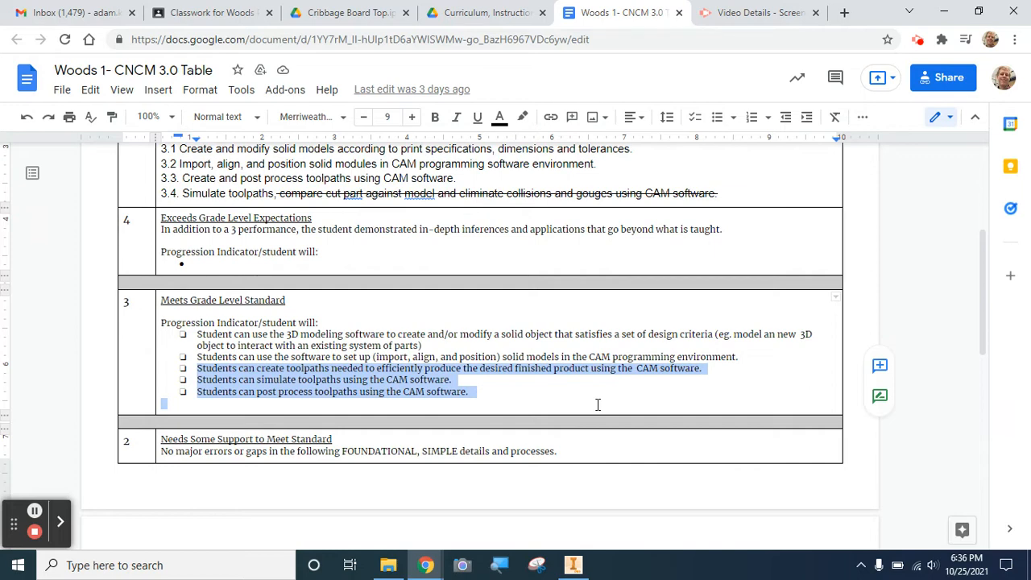
# Return to Inventor and create a milling setup using model orientation, with its work coordinate origin at the model origin.
pyautogui.click(573, 565)
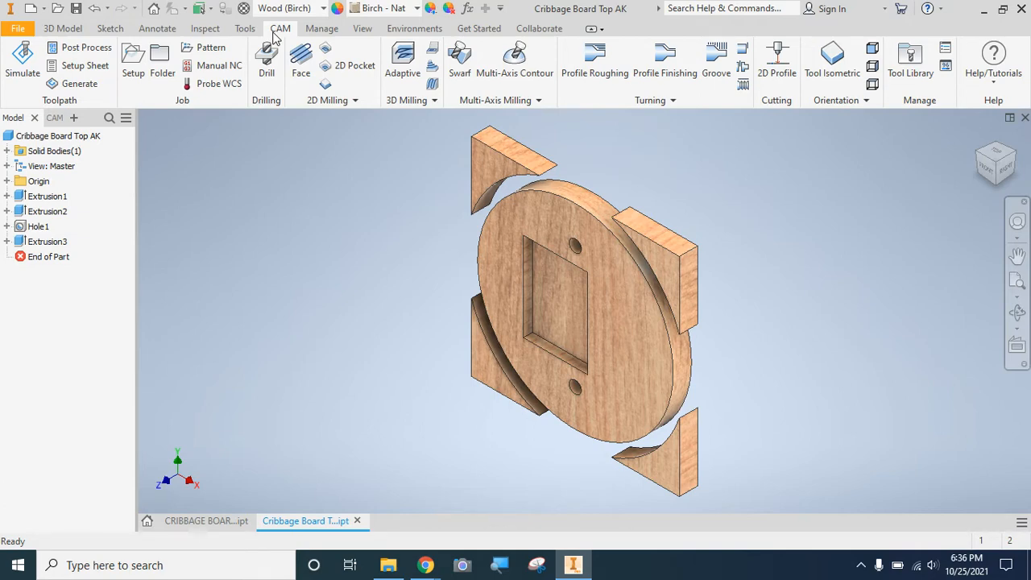
pyautogui.click(134, 67)
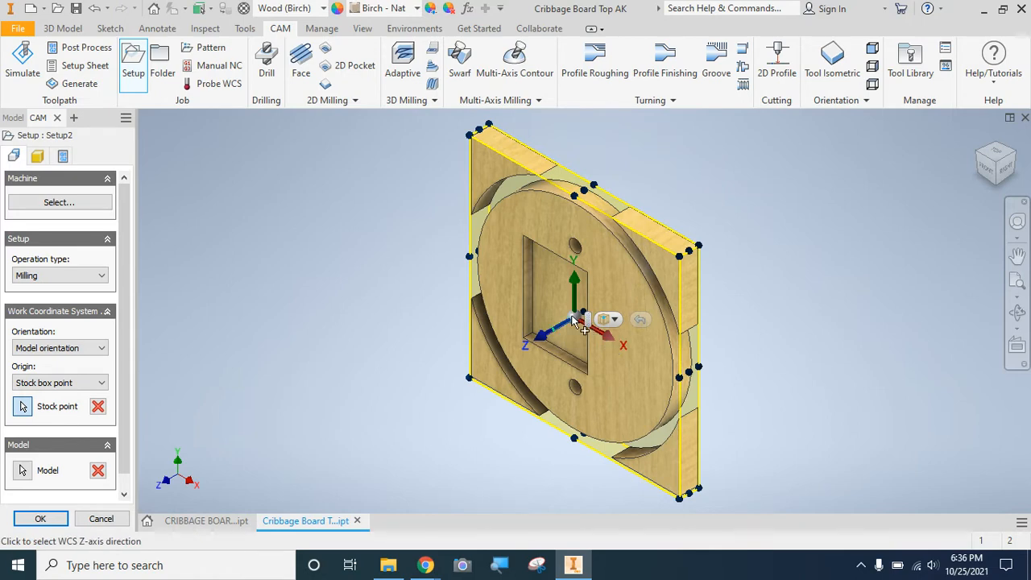
pyautogui.click(981, 179)
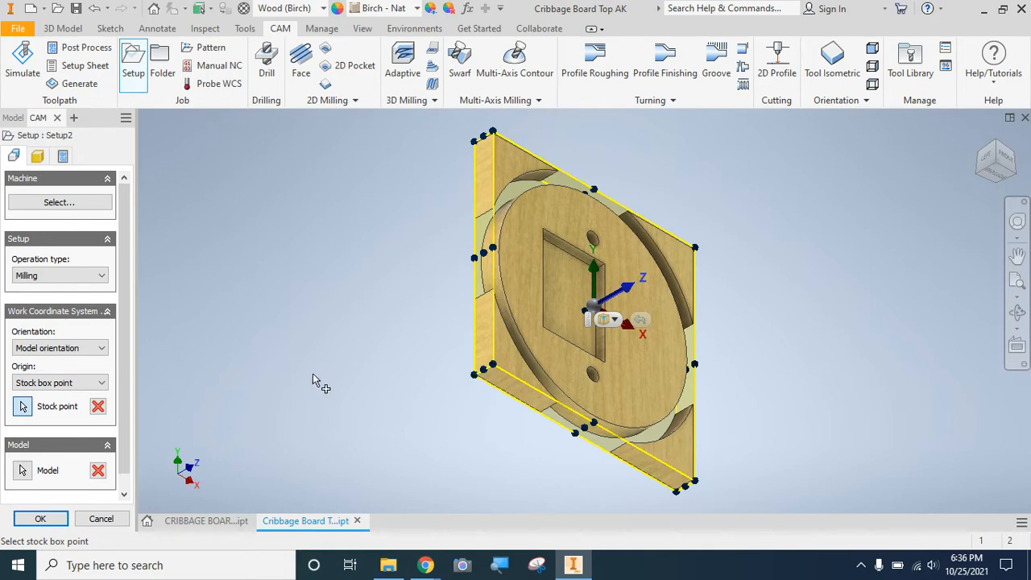
pyautogui.click(38, 351)
pyautogui.click(37, 351)
pyautogui.click(38, 351)
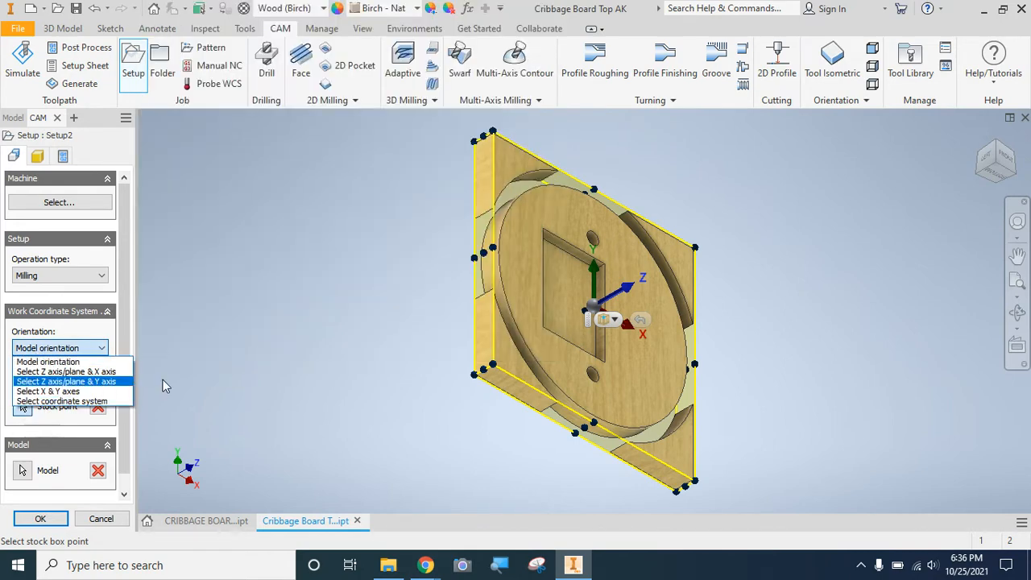
pyautogui.click(88, 348)
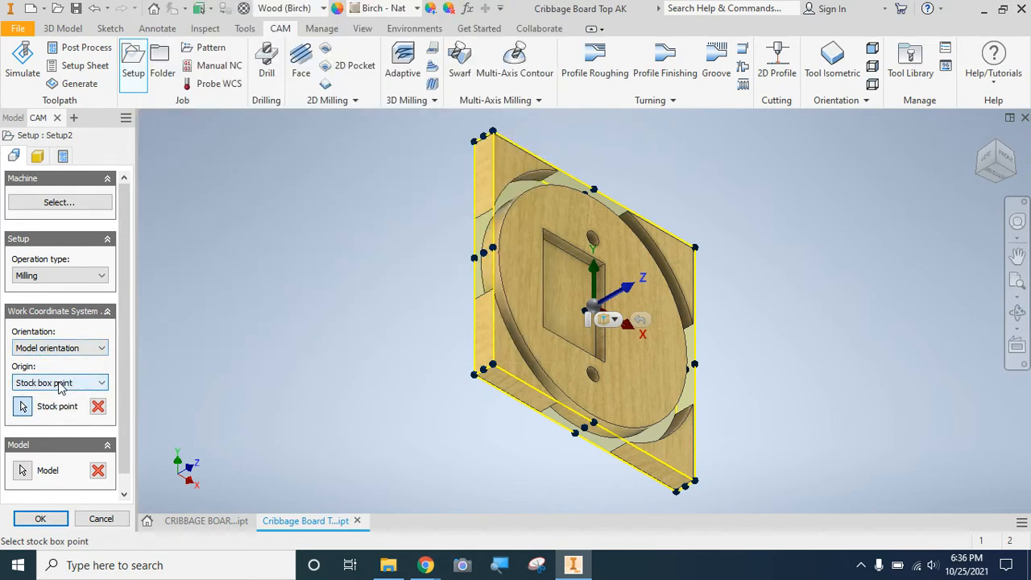
pyautogui.click(60, 384)
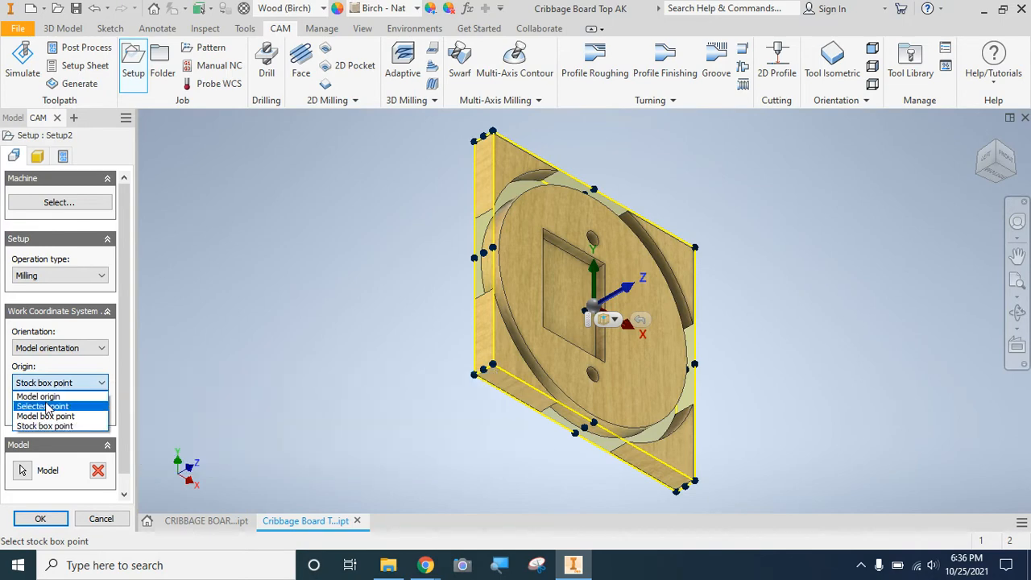
pyautogui.click(38, 397)
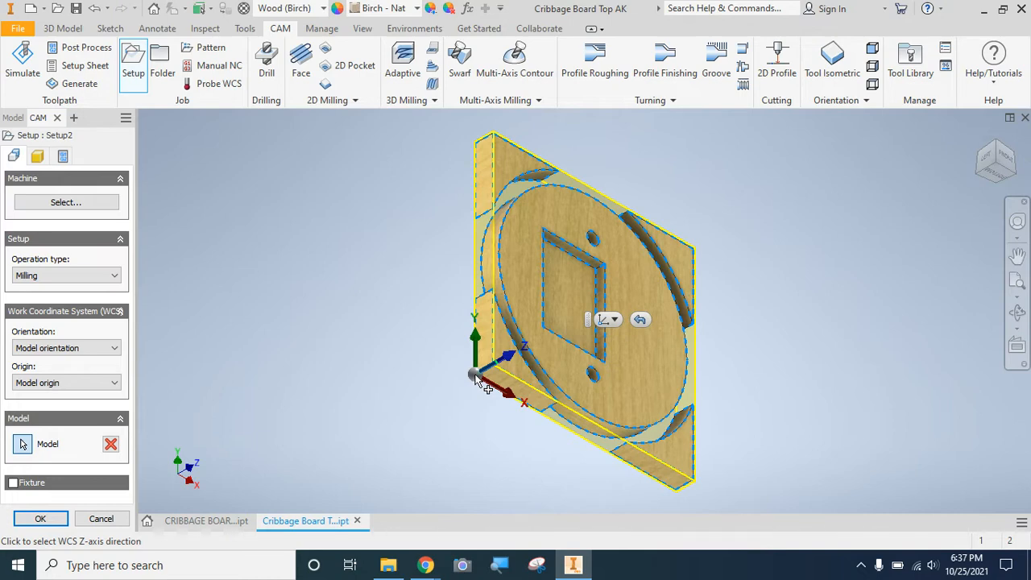
pyautogui.click(118, 385)
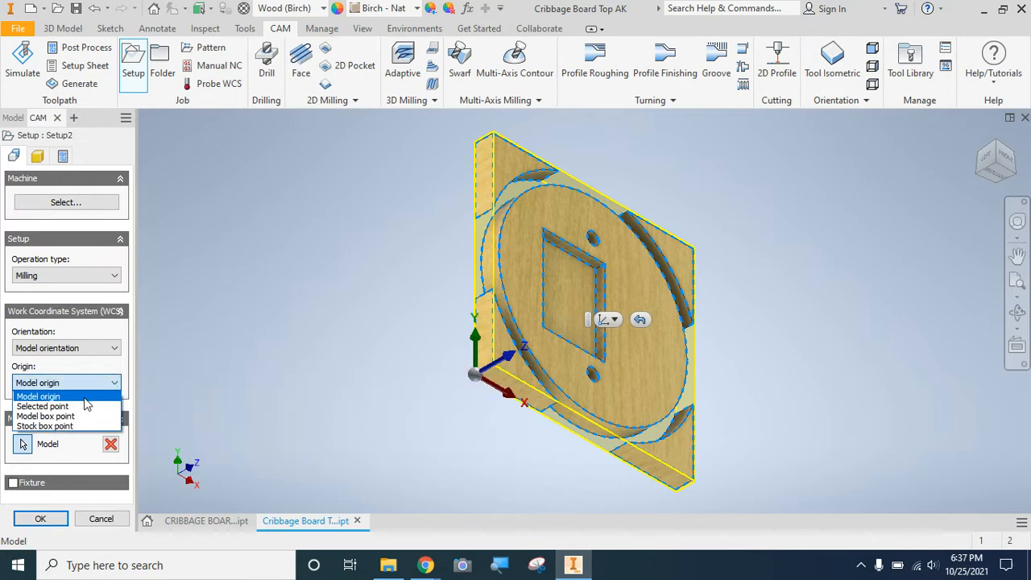
pyautogui.click(84, 397)
pyautogui.click(37, 518)
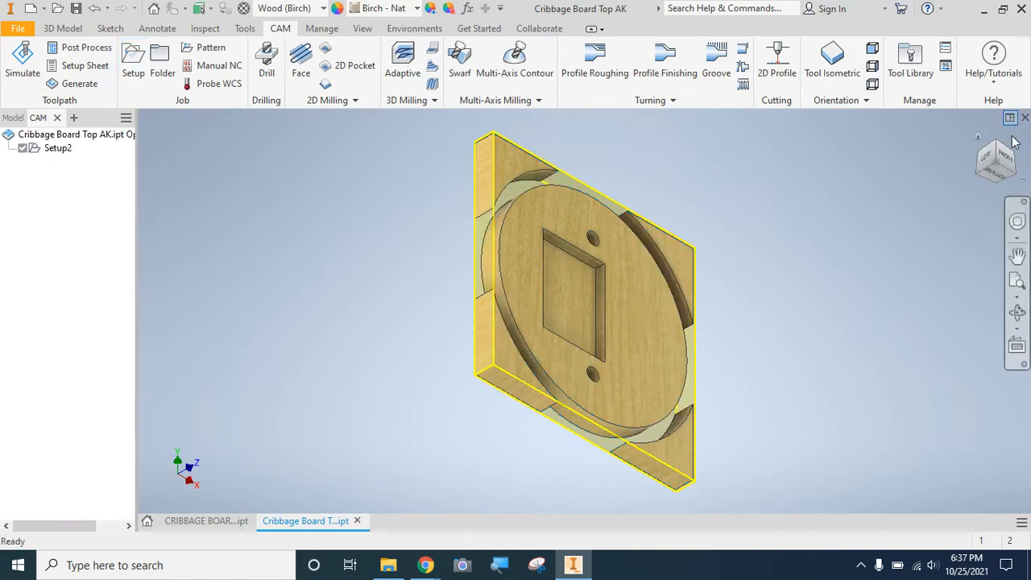
# Start a Drill operation on the board's front side and restrict its tool library to flat mills.
pyautogui.click(1005, 165)
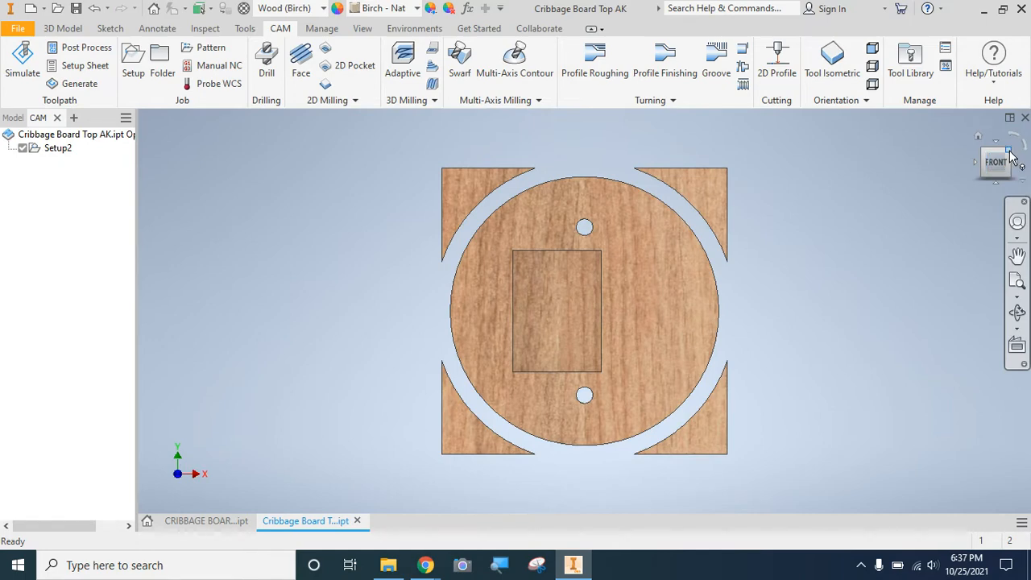
pyautogui.click(1009, 152)
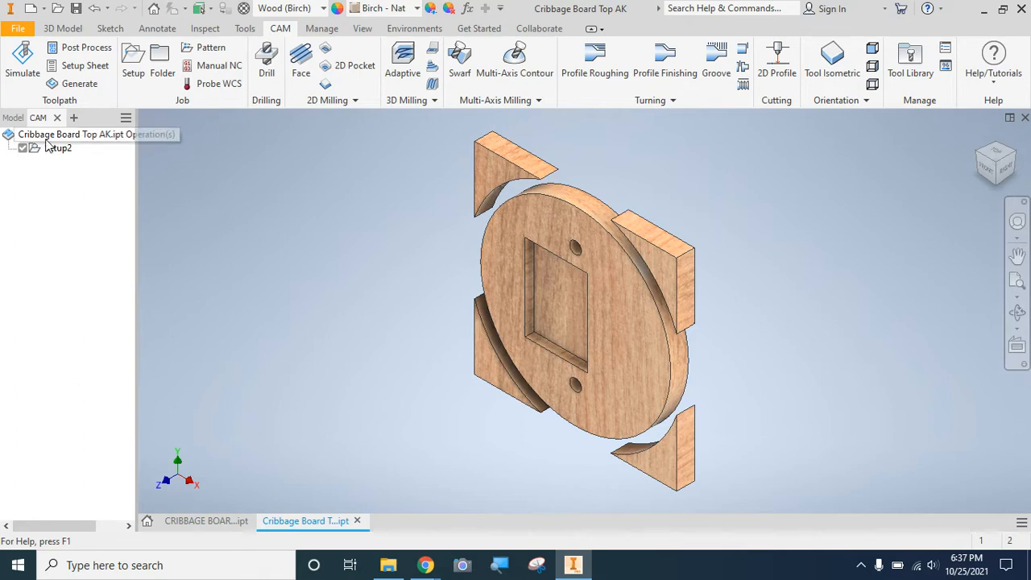
pyautogui.click(266, 61)
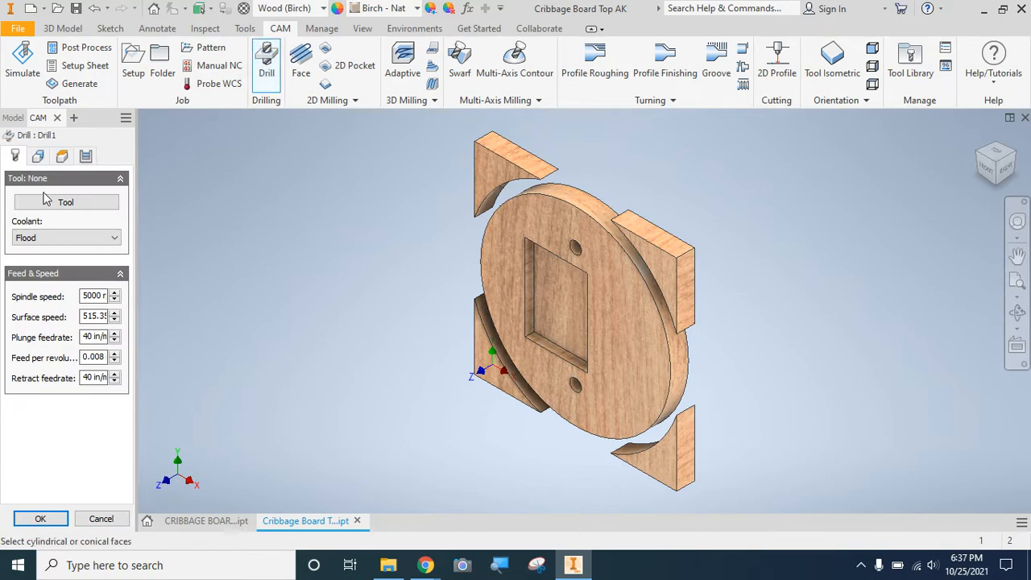
pyautogui.click(47, 203)
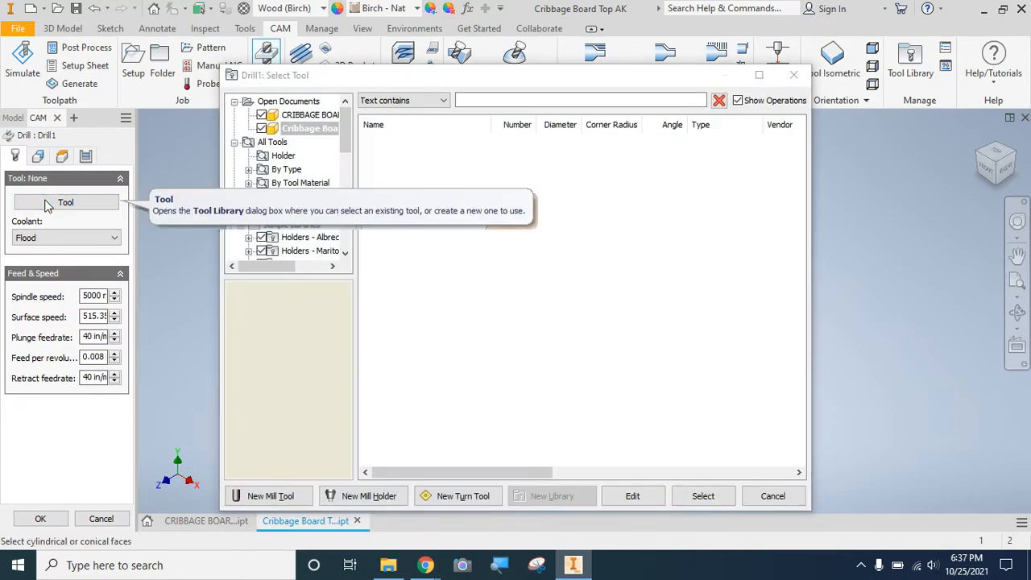
pyautogui.click(477, 99)
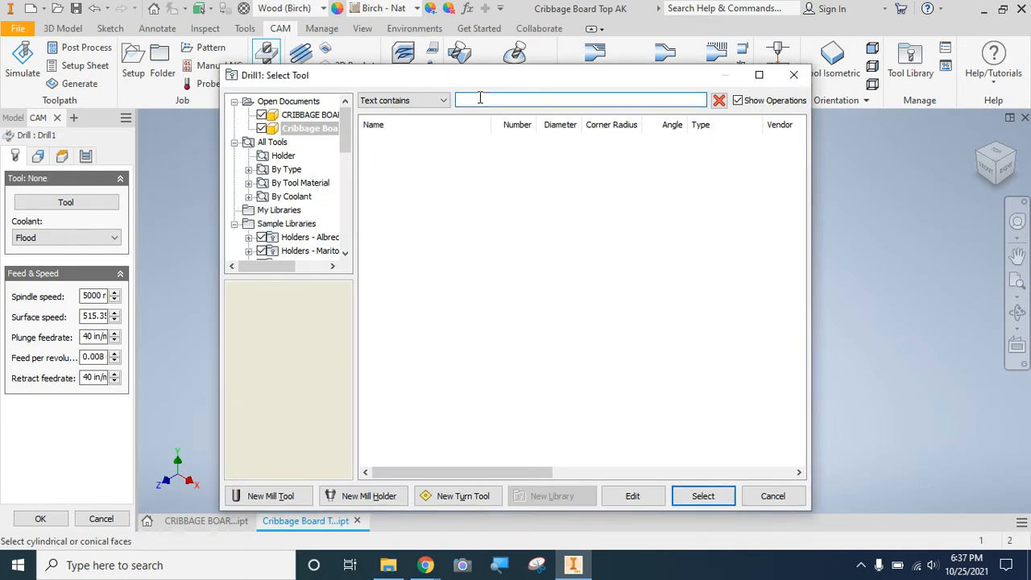
pyautogui.click(248, 169)
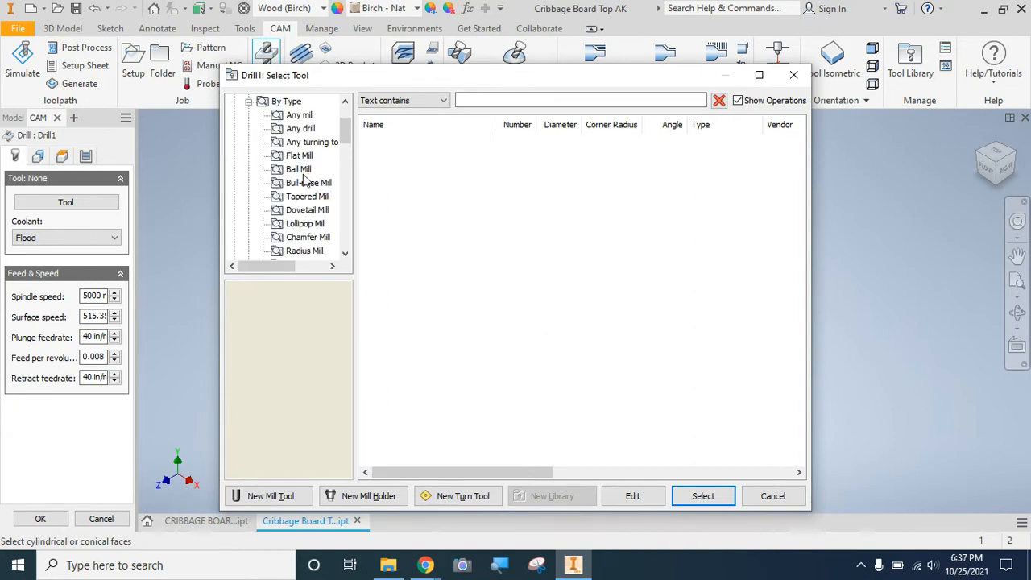
pyautogui.moveTo(345, 131); pyautogui.dragTo(346, 140)
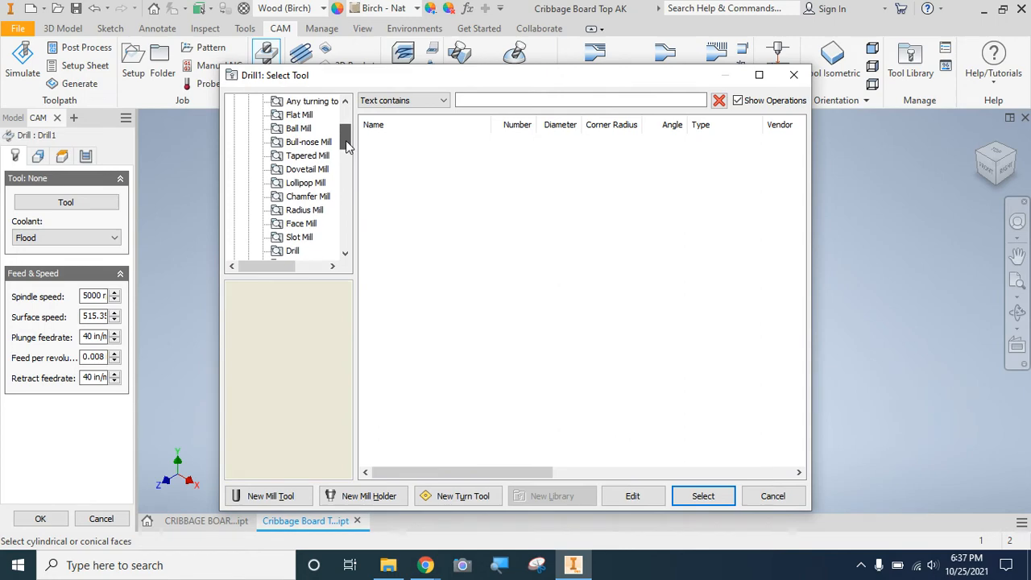
pyautogui.click(298, 114)
# Filter the flat mills by 1/2 and assign the #3 1/2" flat endmill to the drill operation.
pyautogui.click(471, 100)
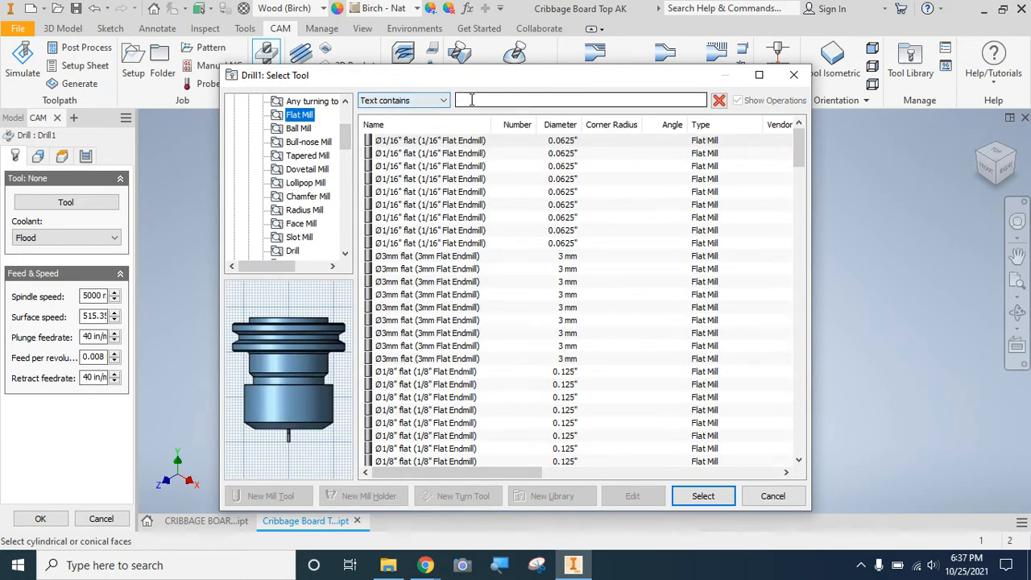
pyautogui.click(471, 100)
pyautogui.write('1/2')
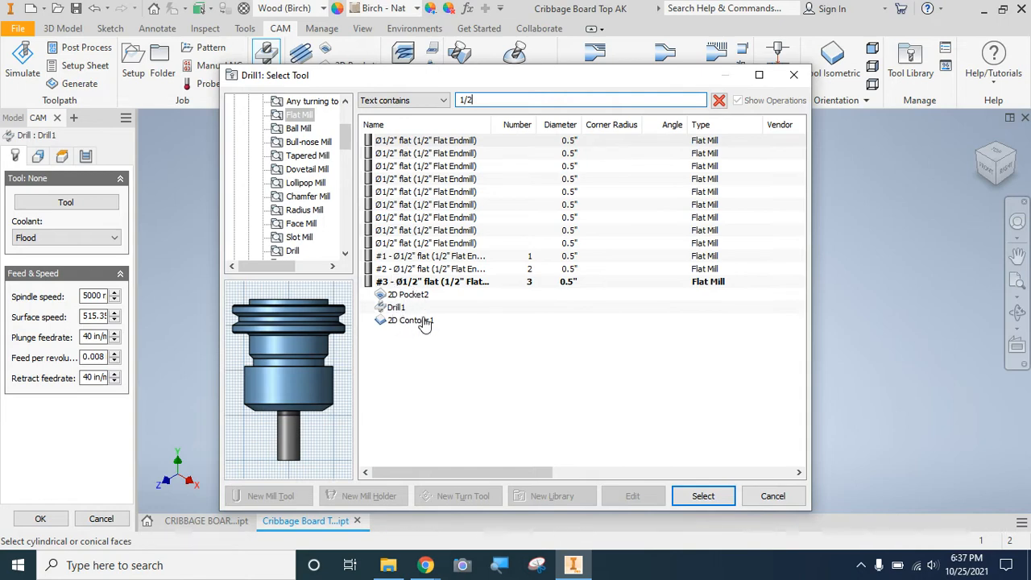
pyautogui.click(422, 283)
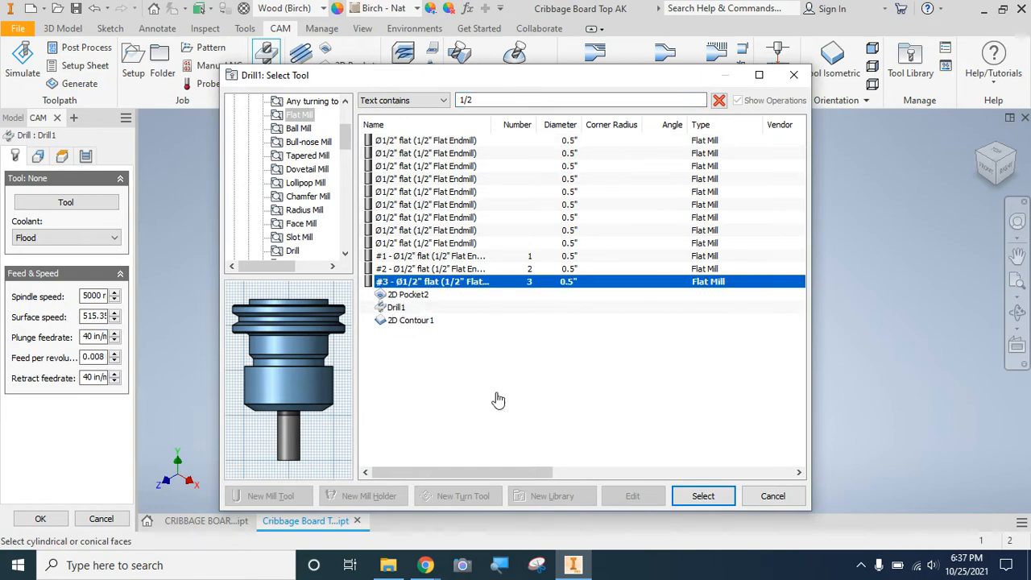
pyautogui.click(700, 496)
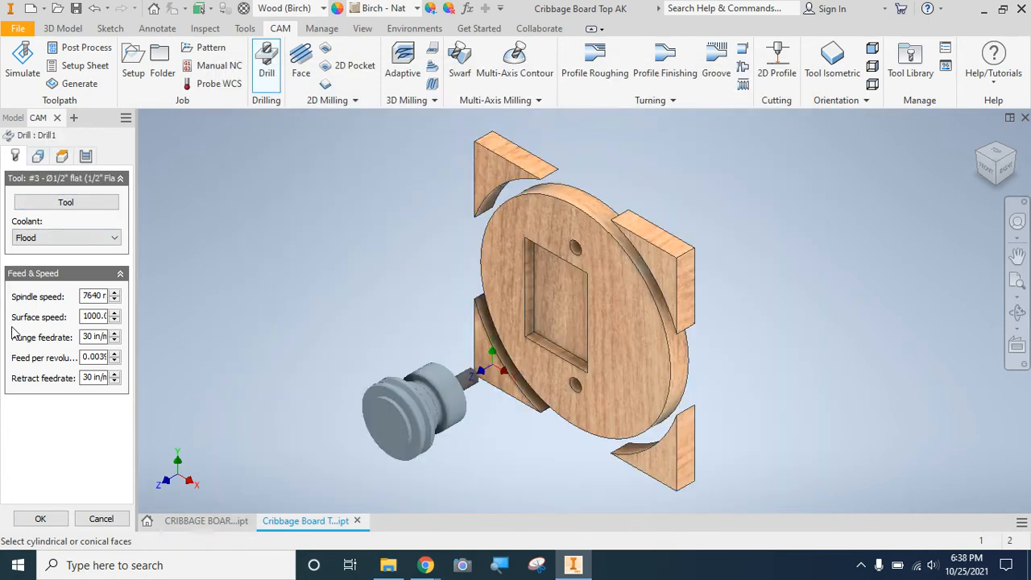
# Set the drill operation's plunge feedrate to 100 in/min and its coolant to Disabled.
pyautogui.click(93, 341)
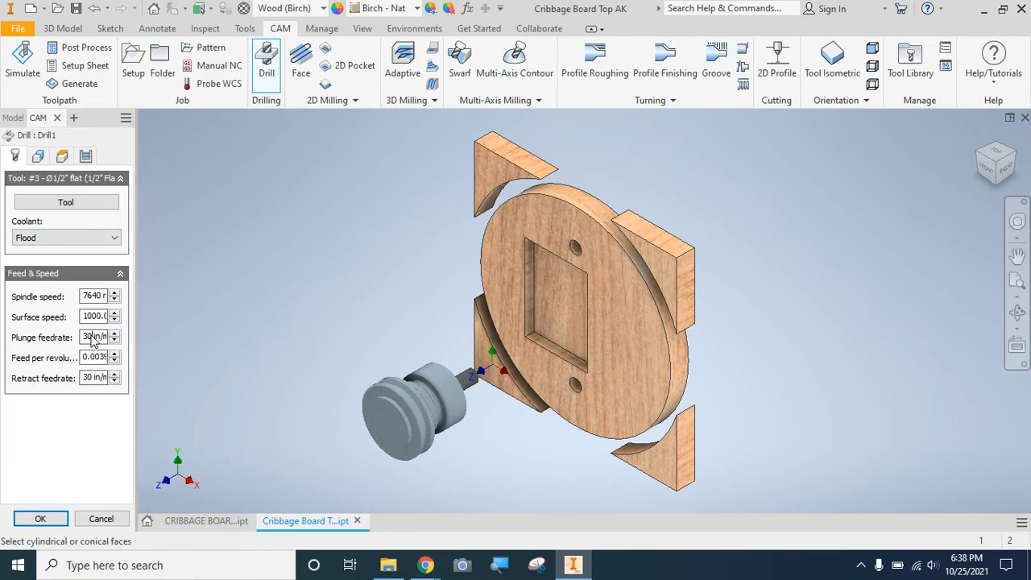
pyautogui.write('100')
pyautogui.click(70, 306)
pyautogui.click(36, 238)
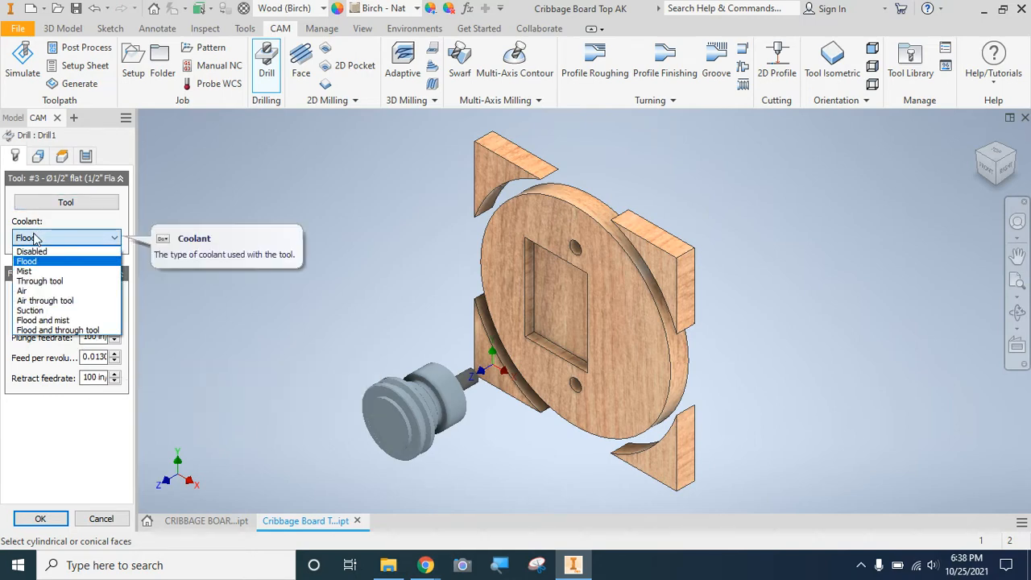
pyautogui.click(33, 255)
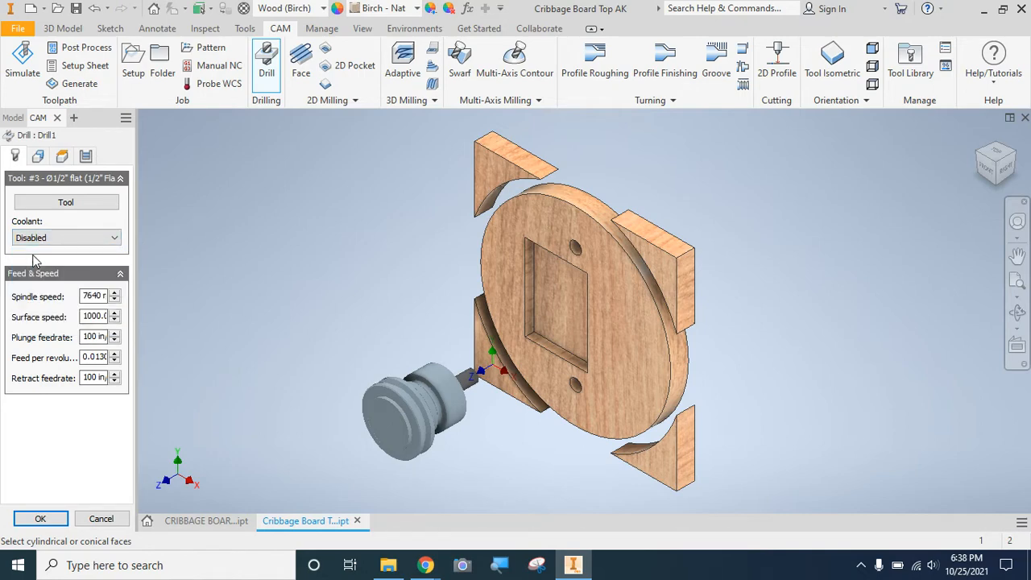
# Select the cylindrical faces of both round holes as the drill operation's geometry.
pyautogui.click(37, 156)
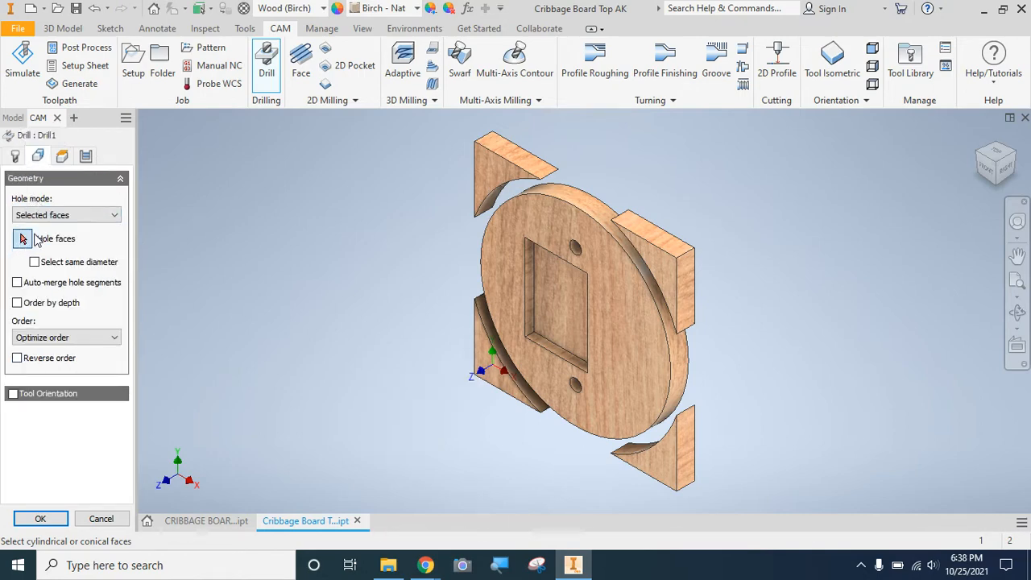
pyautogui.click(580, 245)
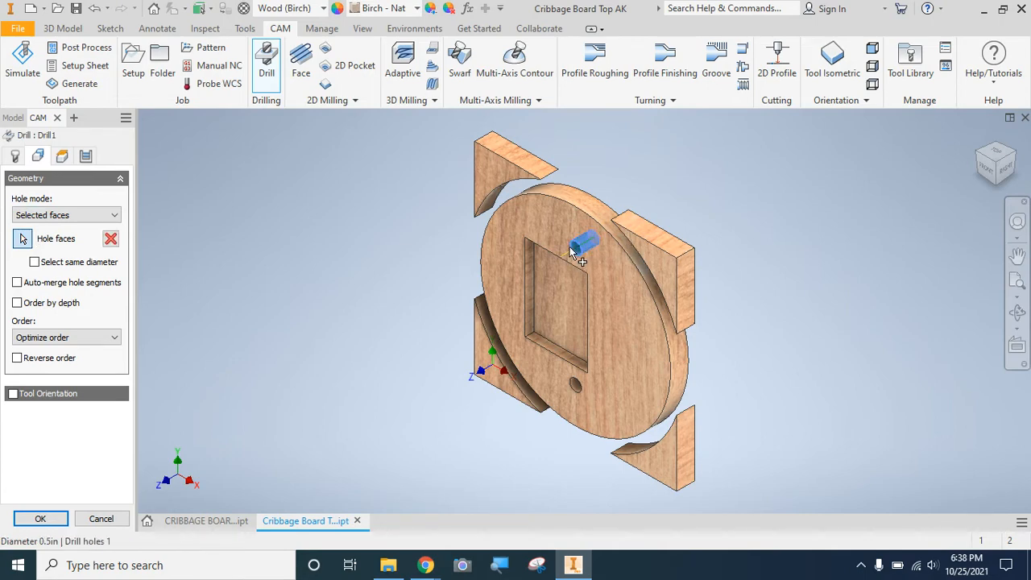
pyautogui.click(581, 388)
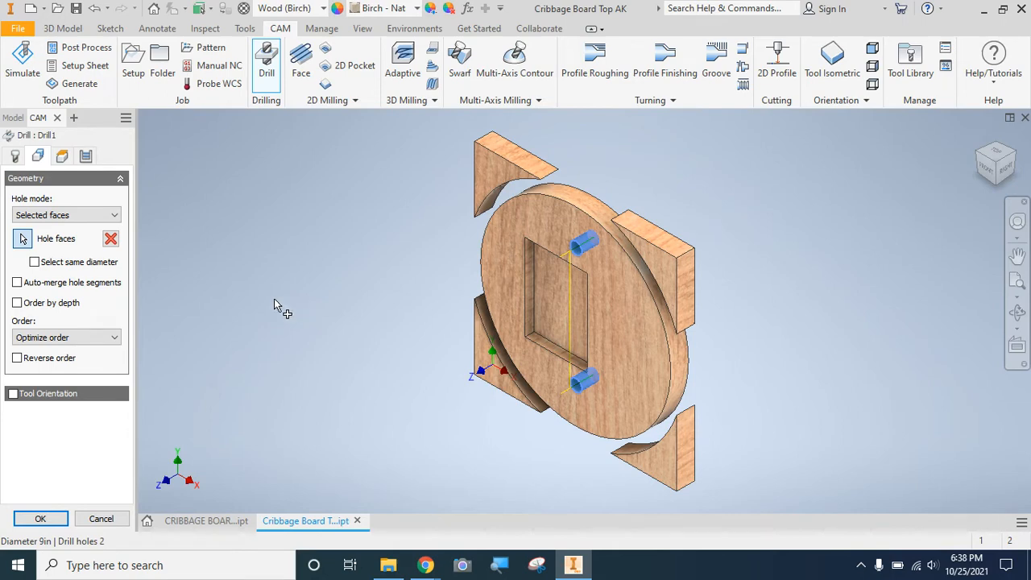
# Use the Drilling - rapid out cycle, finish the drill operation and save the part.
pyautogui.click(66, 158)
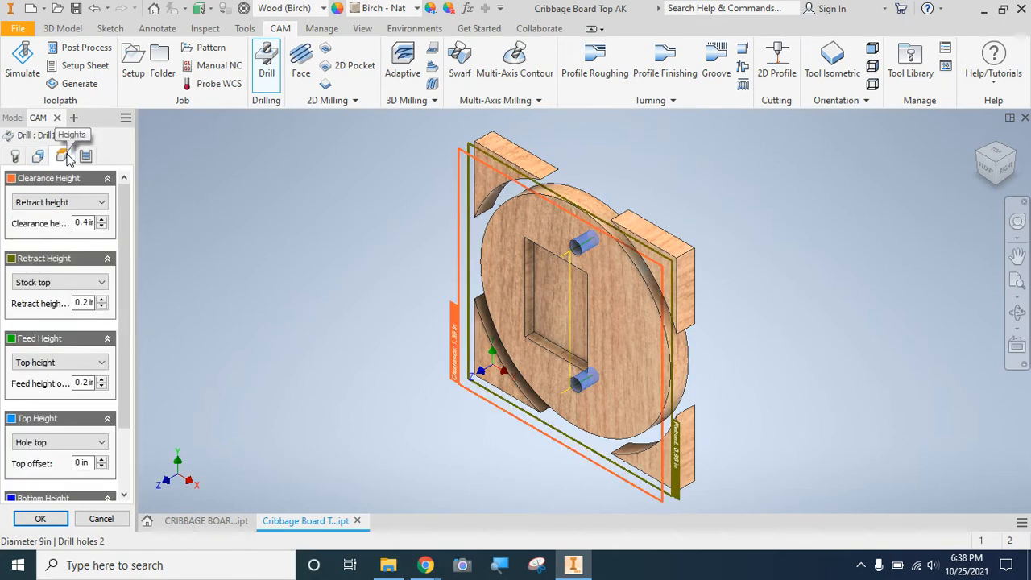
pyautogui.click(86, 156)
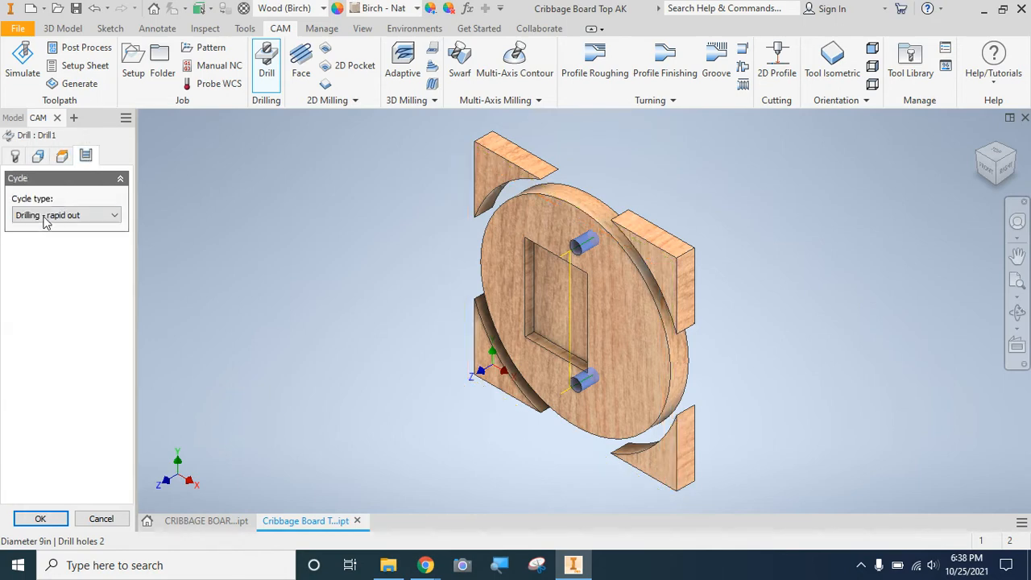
pyautogui.moveTo(42, 219)
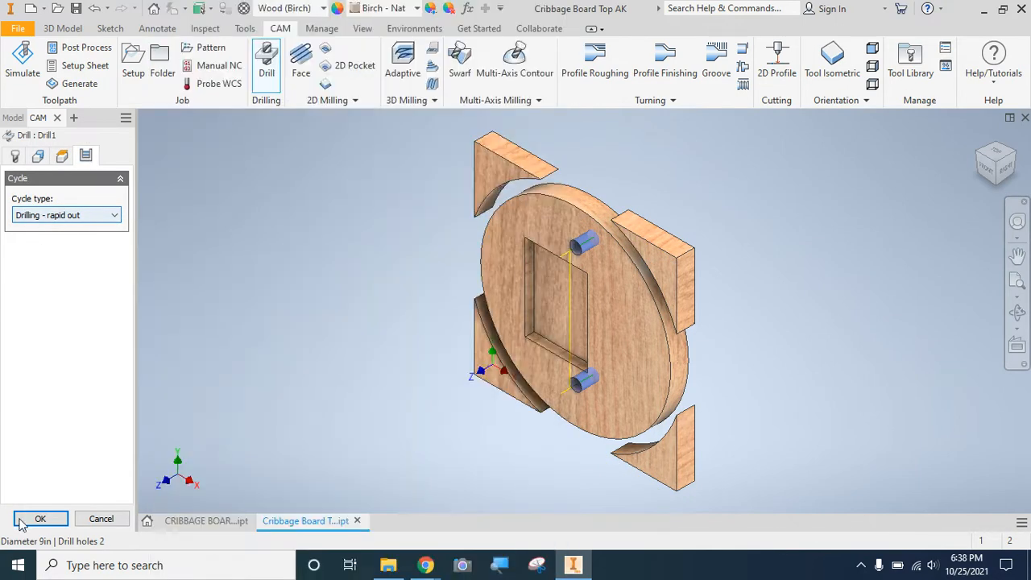
pyautogui.click(38, 524)
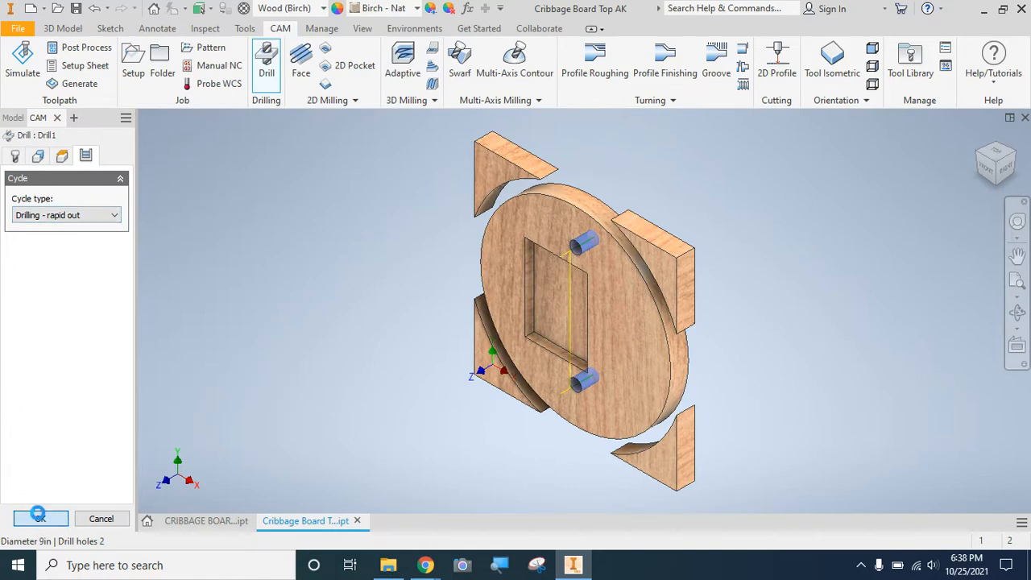
pyautogui.click(78, 9)
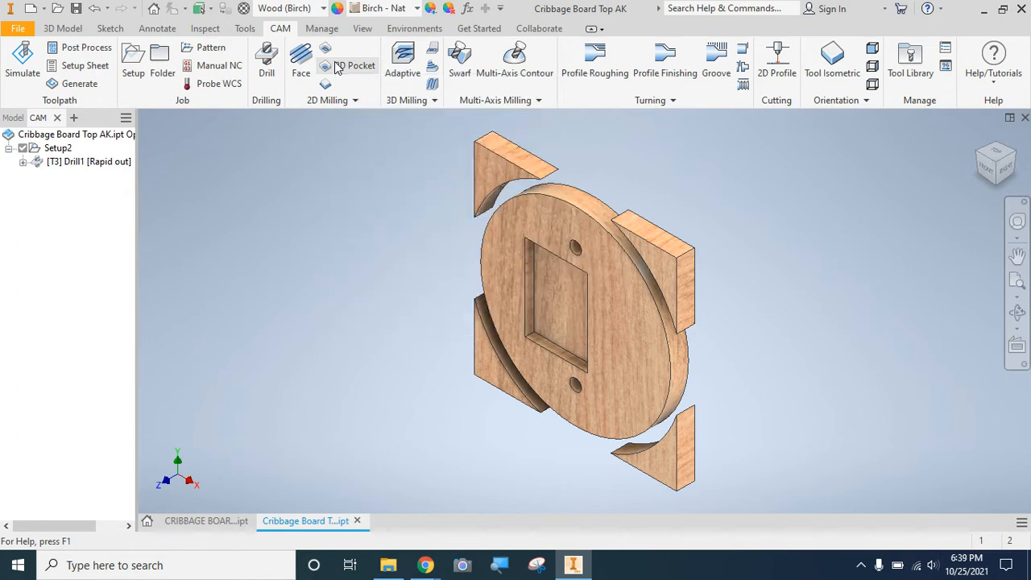
# Start a 2D Pocket operation and set its ramp spindle speed to 21000 rpm.
pyautogui.click(337, 68)
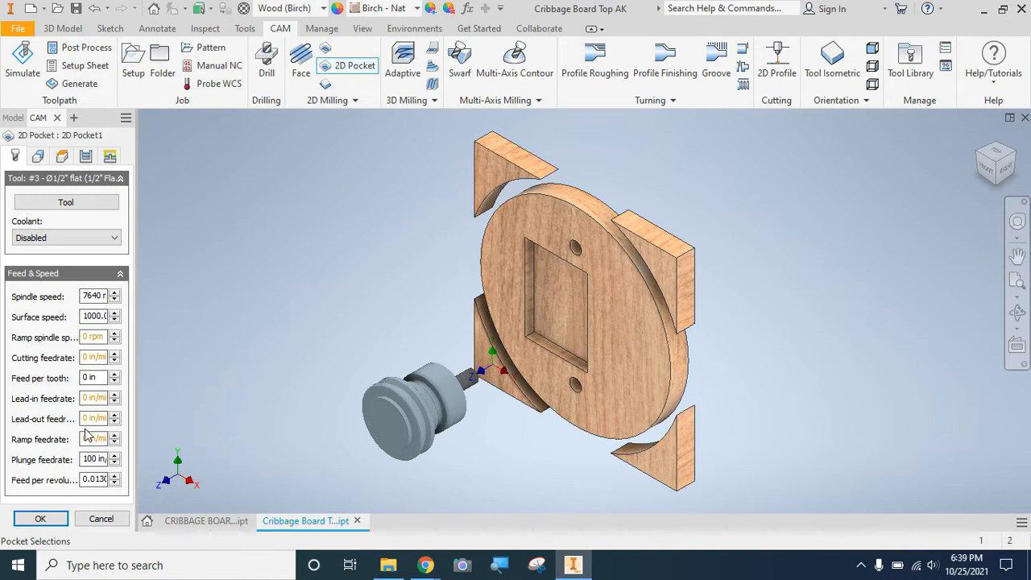
pyautogui.rightClick(96, 338)
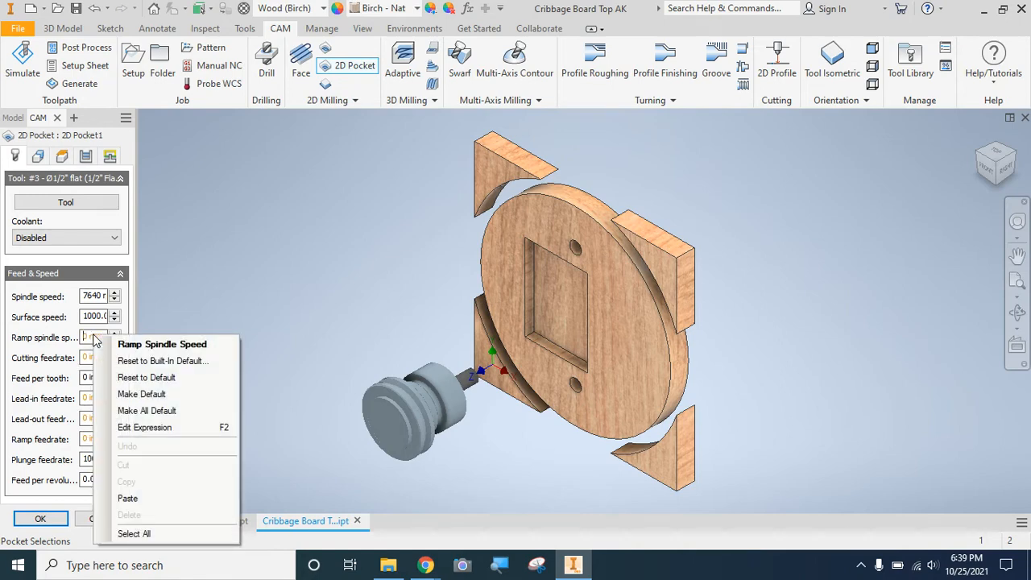
pyautogui.click(90, 337)
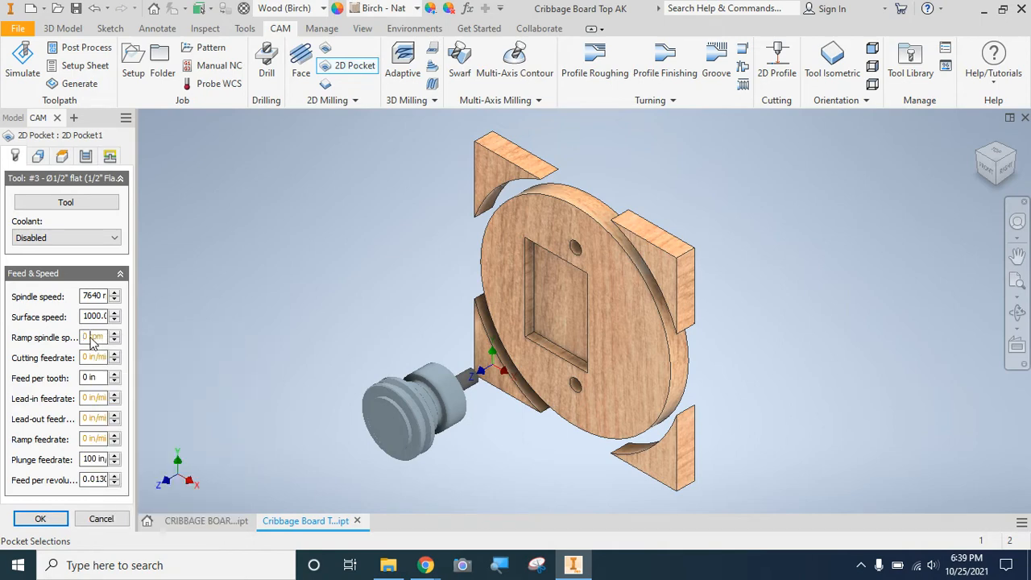
pyautogui.doubleClick(91, 338)
pyautogui.write('21000')
pyautogui.click(158, 423)
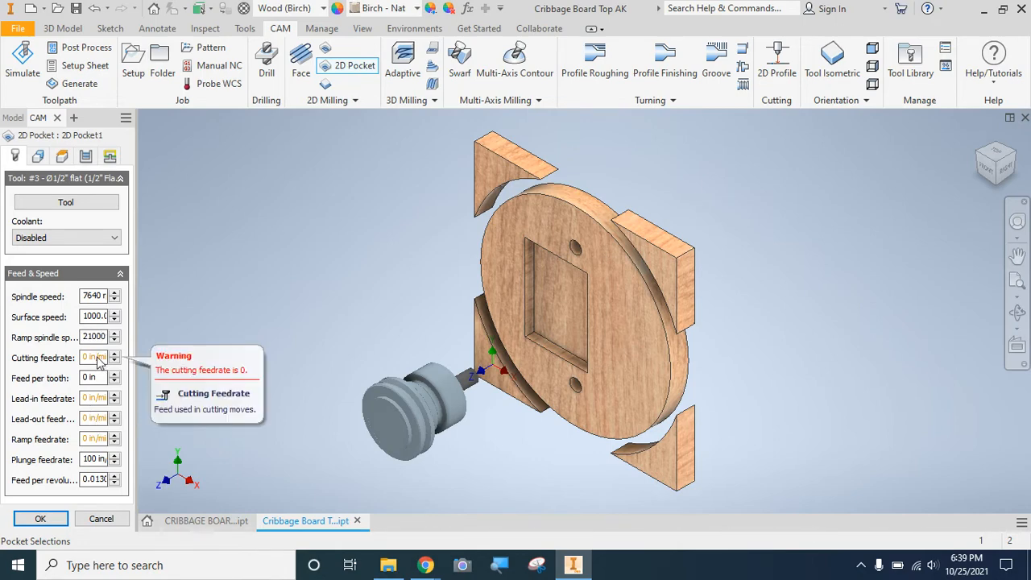
# Try to enter a cutting feedrate for the pocket operation.
pyautogui.press('BackSpace')
pyautogui.press('BackSpace')
pyautogui.press('BackSpace')
pyautogui.write('74')
pyautogui.press('Return')
# Set the pocket operation's lead-in, lead-out and ramp feedrates to 75 in/min.
pyautogui.press('Tab')
pyautogui.press('Tab')
pyautogui.write('75')
pyautogui.press('Tab')
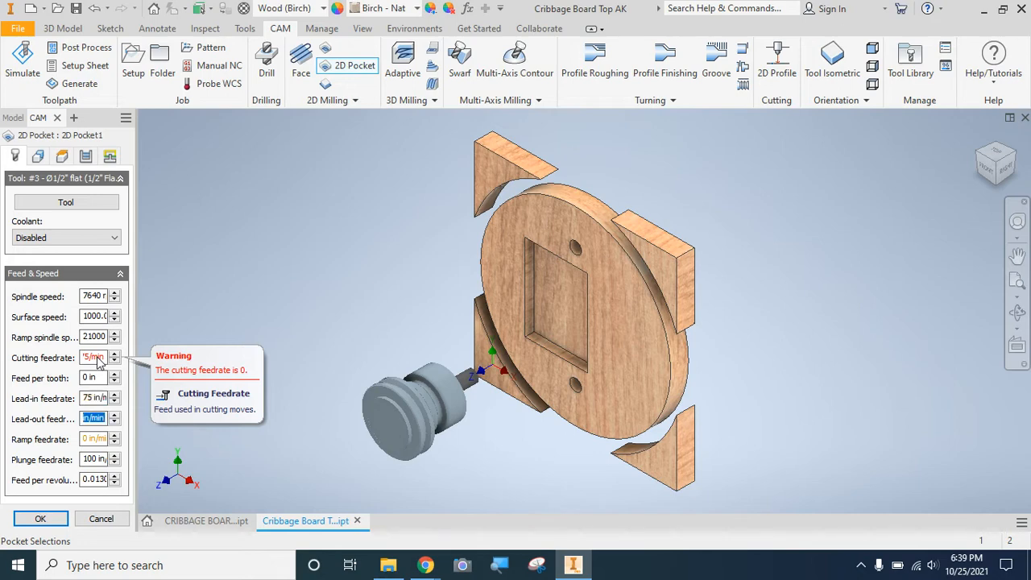
pyautogui.write('75')
pyautogui.write('7')
pyautogui.press('BackSpace')
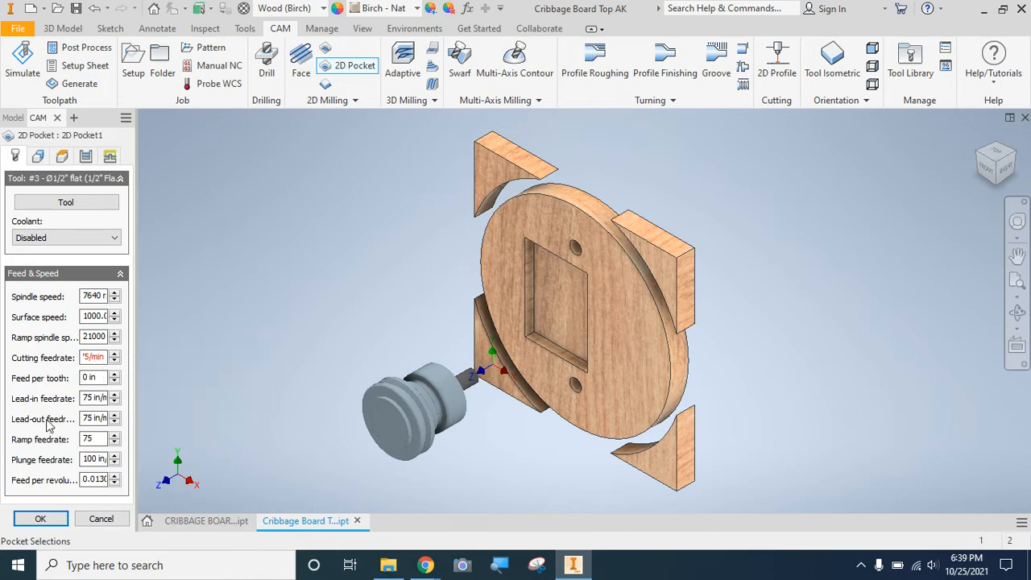
pyautogui.click(220, 426)
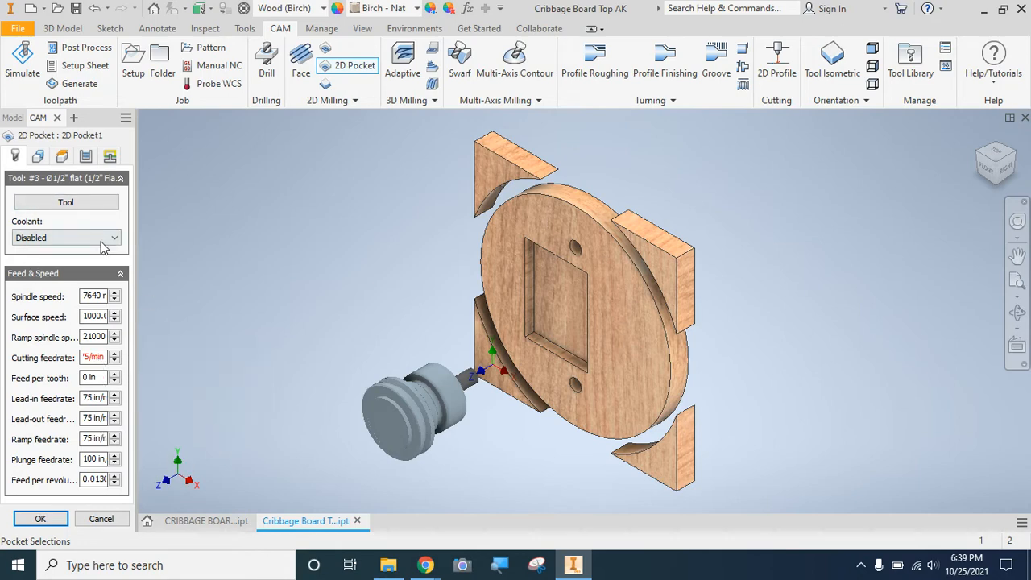
# Select the rectangular recess floor as the pocket geometry and turn off Stock to Leave.
pyautogui.click(38, 157)
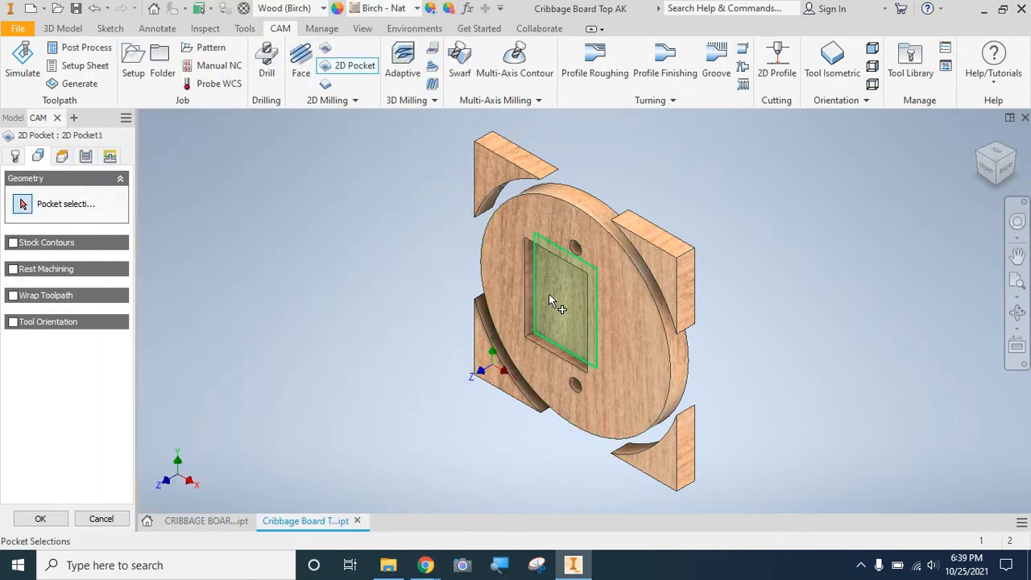
pyautogui.click(554, 300)
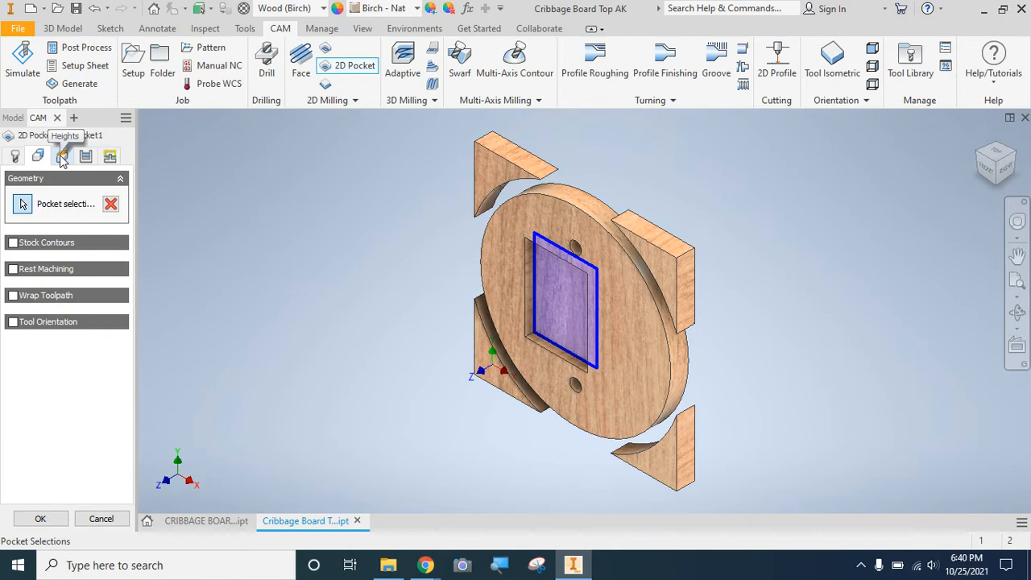
pyautogui.click(90, 159)
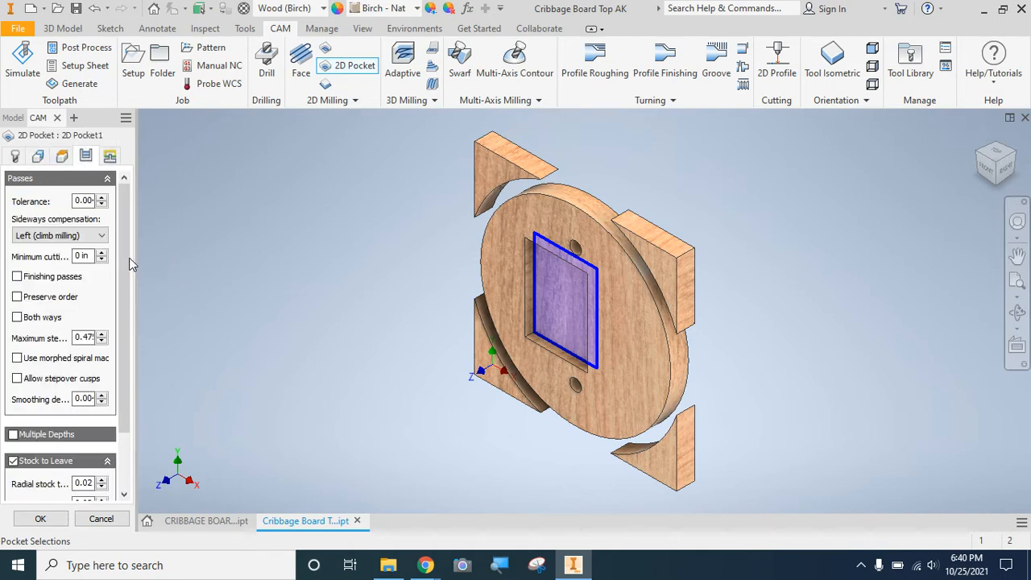
pyautogui.click(12, 461)
# Enable Multiple Depths for the pocket with a 0.25 in maximum roughing stepdown and even stepdowns.
pyautogui.click(13, 434)
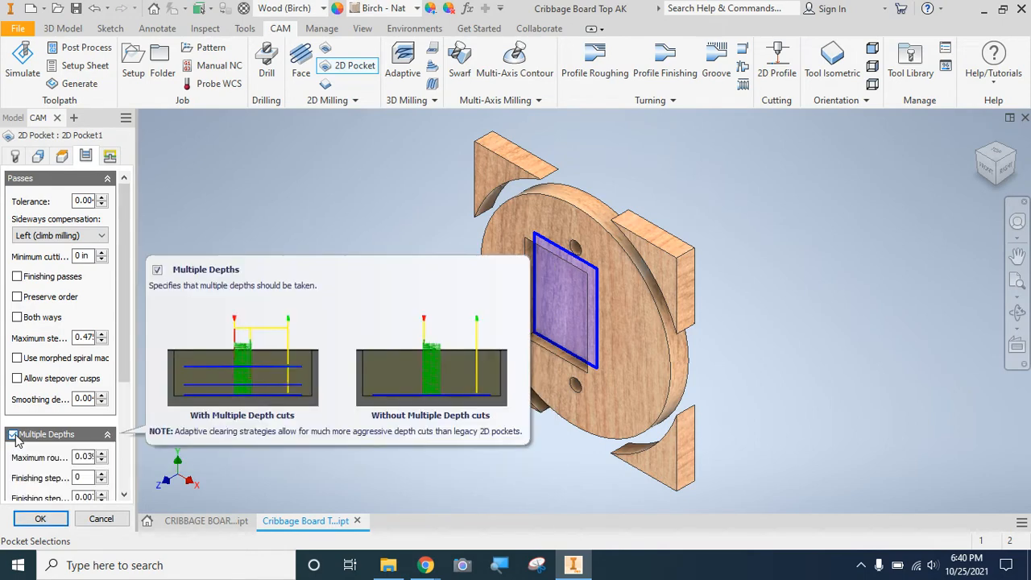
pyautogui.moveTo(123, 353); pyautogui.dragTo(191, 399)
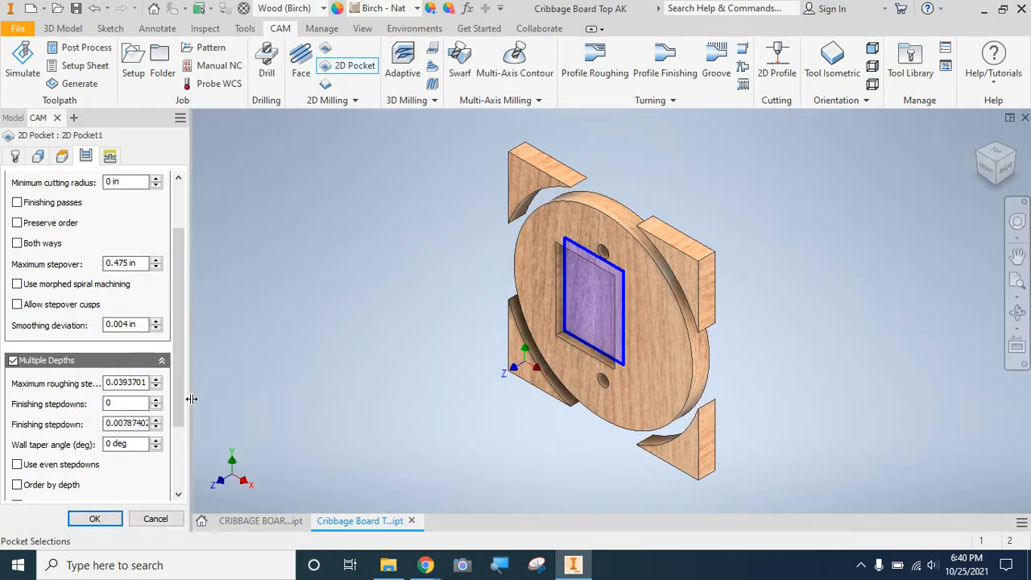
pyautogui.click(131, 385)
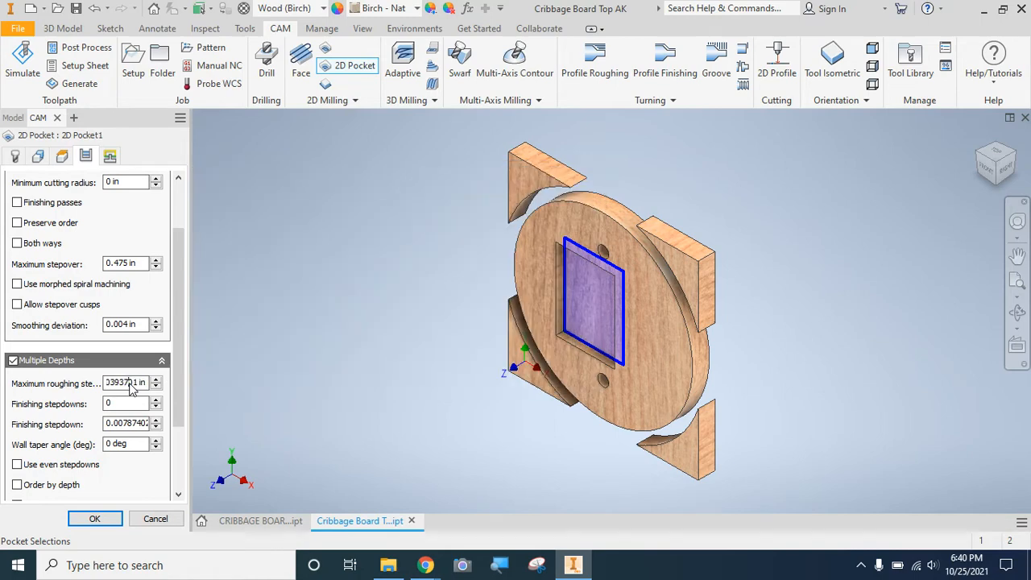
pyautogui.doubleClick(132, 385)
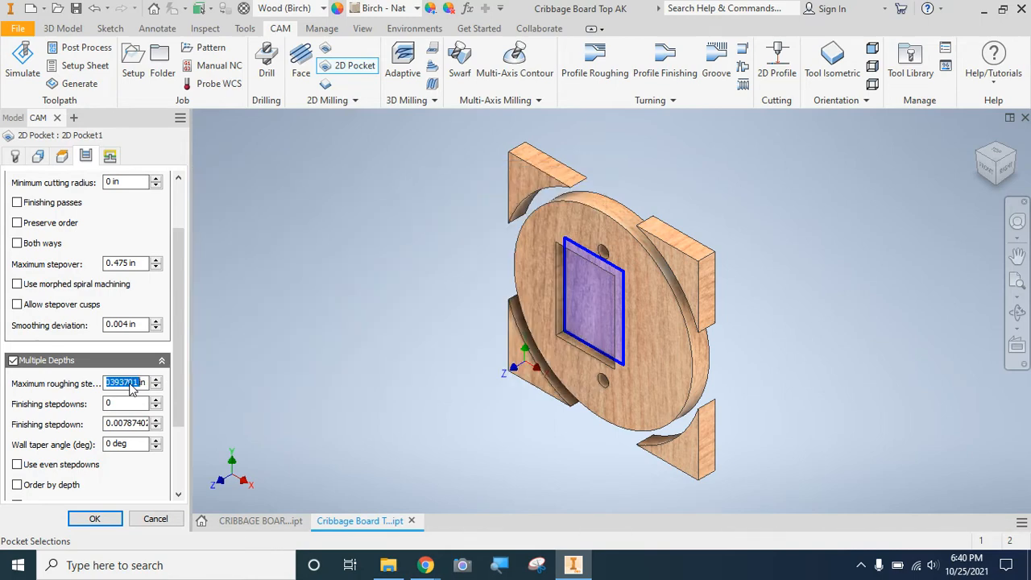
pyautogui.write('.25')
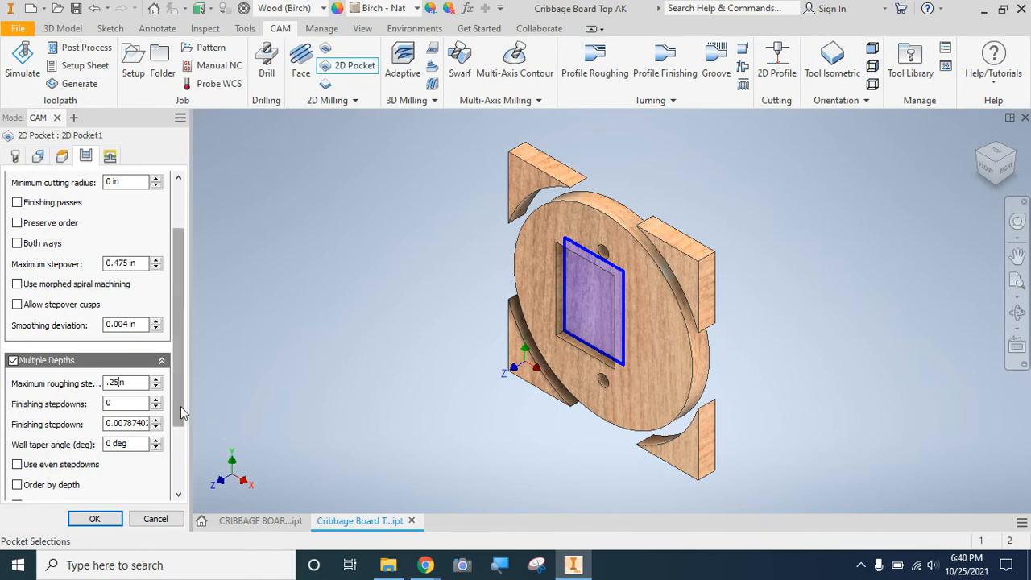
pyautogui.moveTo(180, 406); pyautogui.dragTo(178, 434)
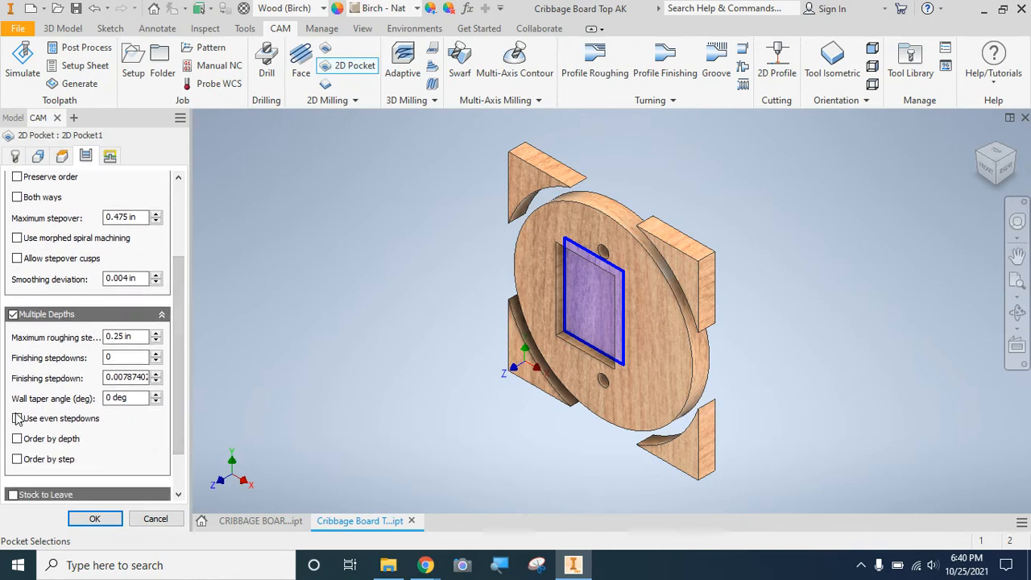
pyautogui.click(17, 418)
pyautogui.scroll(-1, 170, 381)
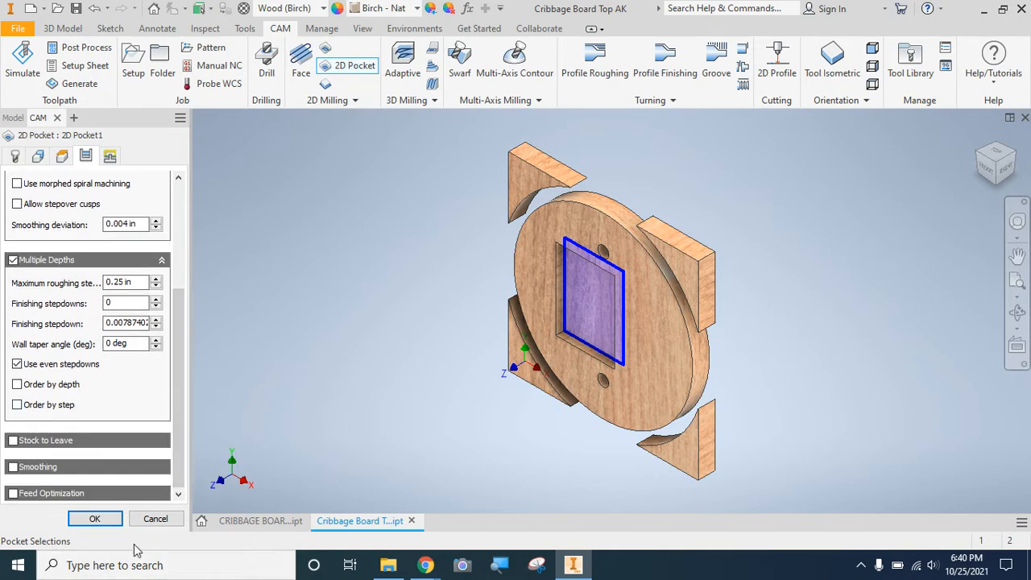
# Turn off the pocket's lead-in and lead-out and set its ramp type to Plunge.
pyautogui.click(109, 160)
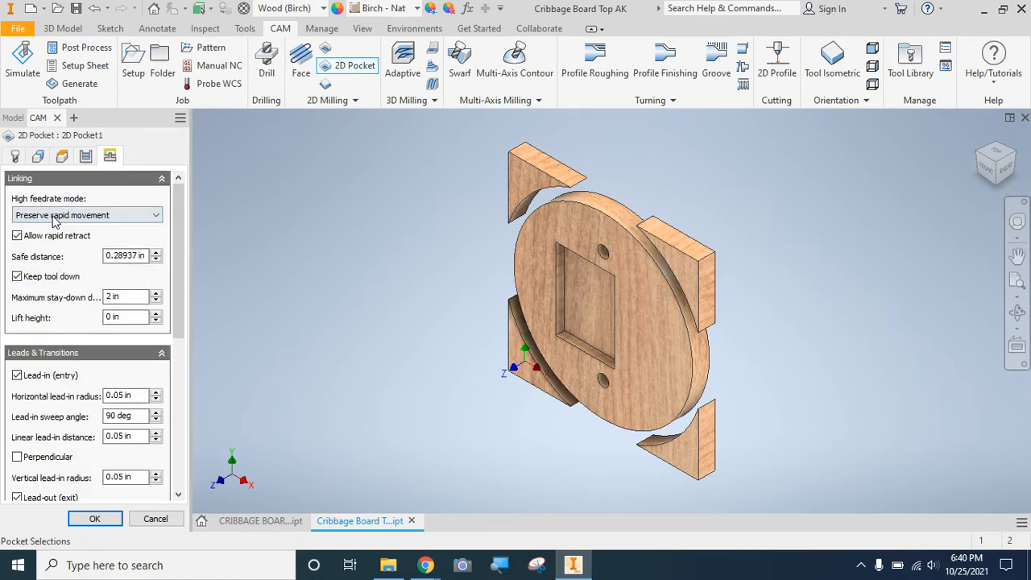
pyautogui.click(17, 375)
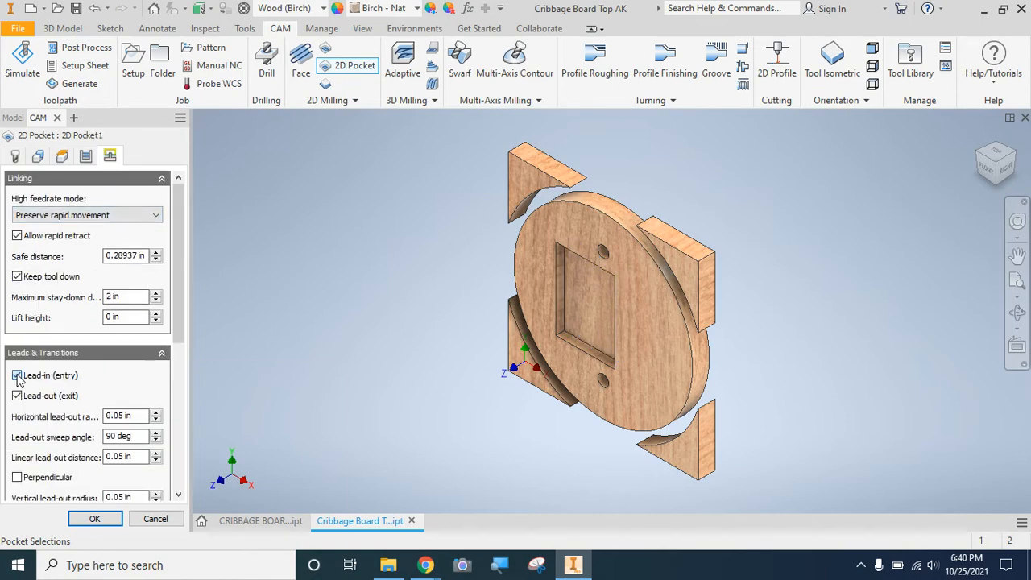
pyautogui.click(22, 399)
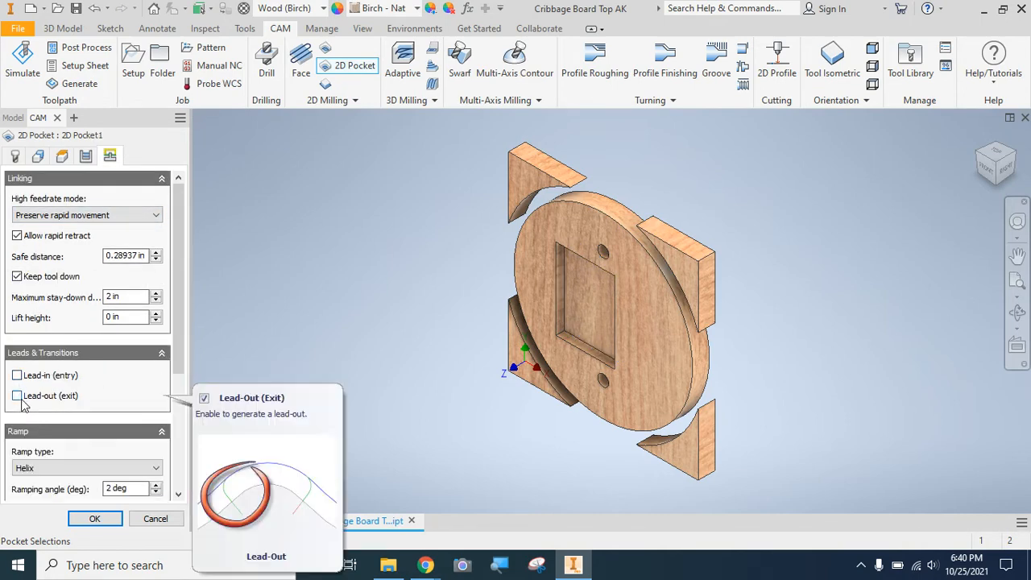
pyautogui.moveTo(179, 343); pyautogui.dragTo(177, 402)
pyautogui.click(79, 366)
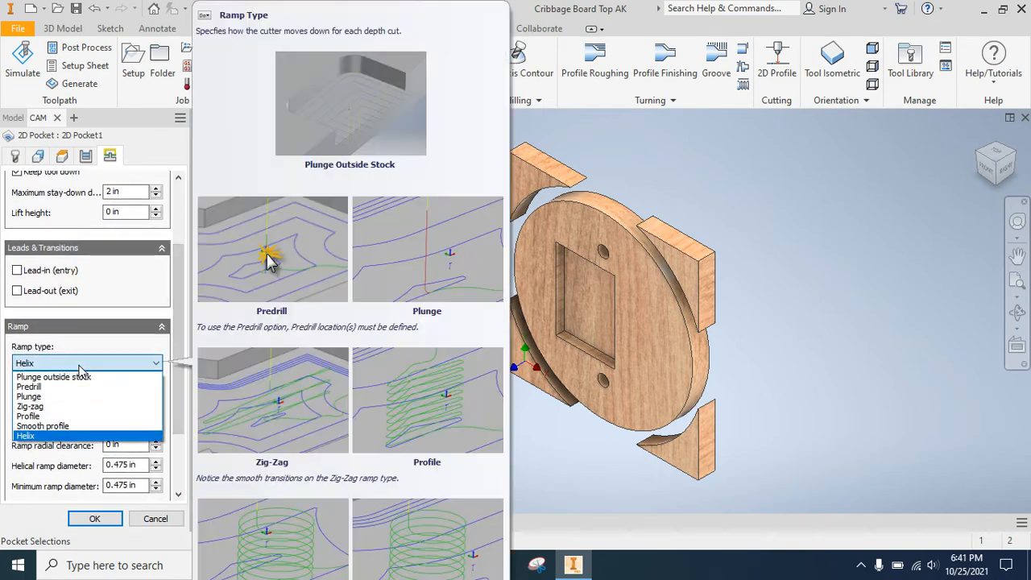
pyautogui.click(49, 398)
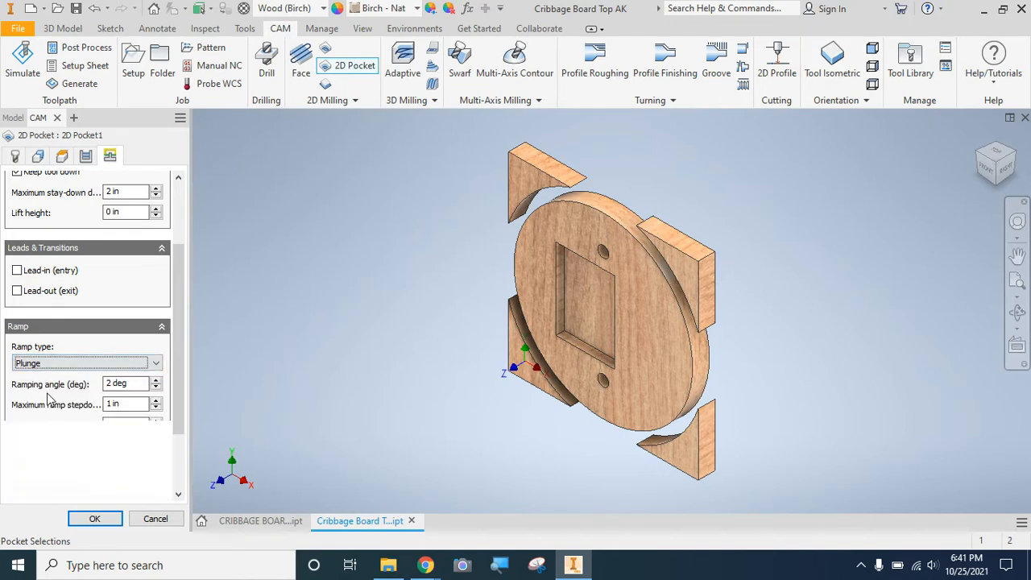
# Correct the pocket's cutting feedrate to 75 in/min and finish the 2D Pocket operation.
pyautogui.click(95, 518)
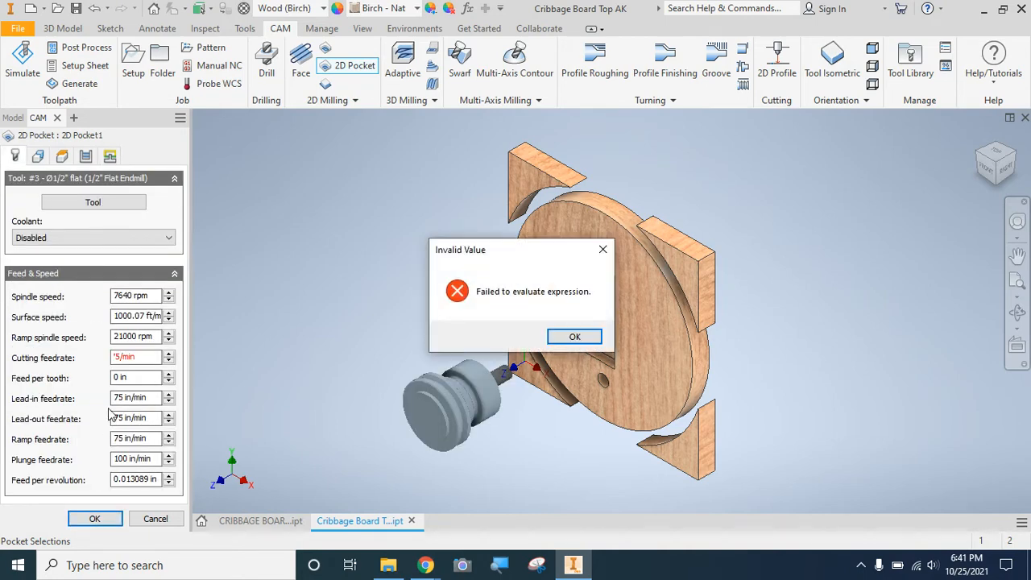
pyautogui.click(136, 365)
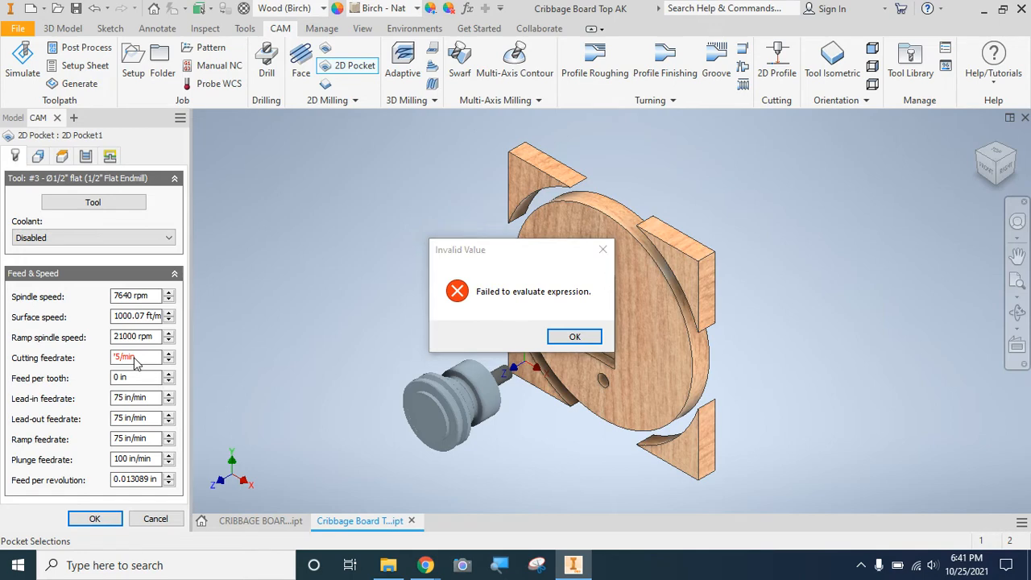
pyautogui.click(577, 344)
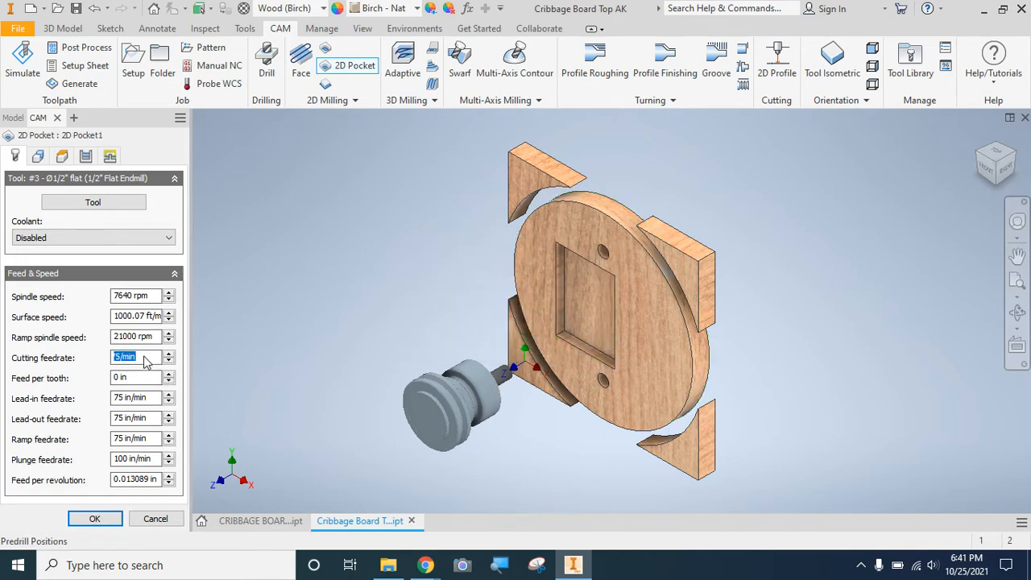
pyautogui.write('75')
pyautogui.press('Return')
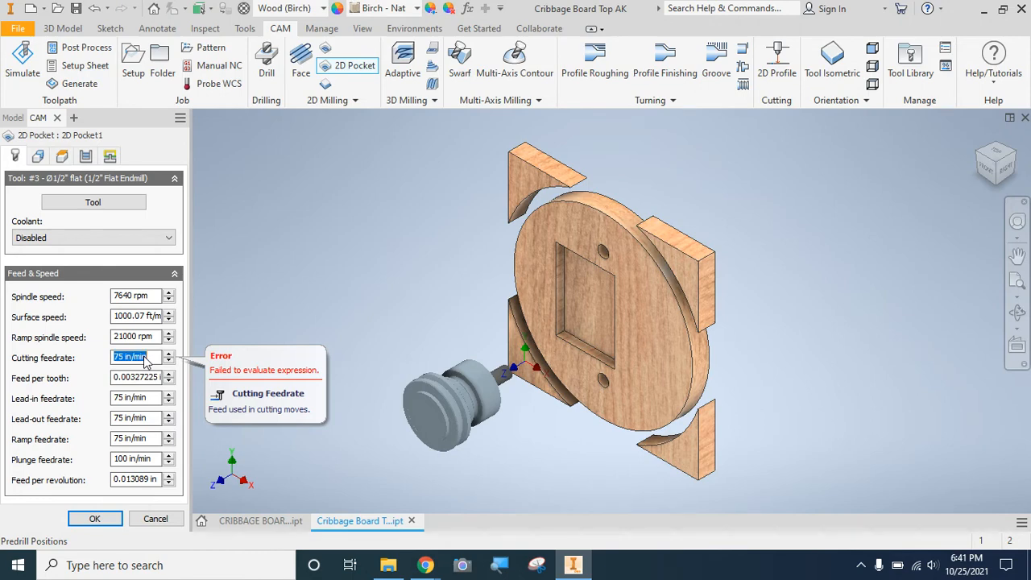
pyautogui.click(90, 519)
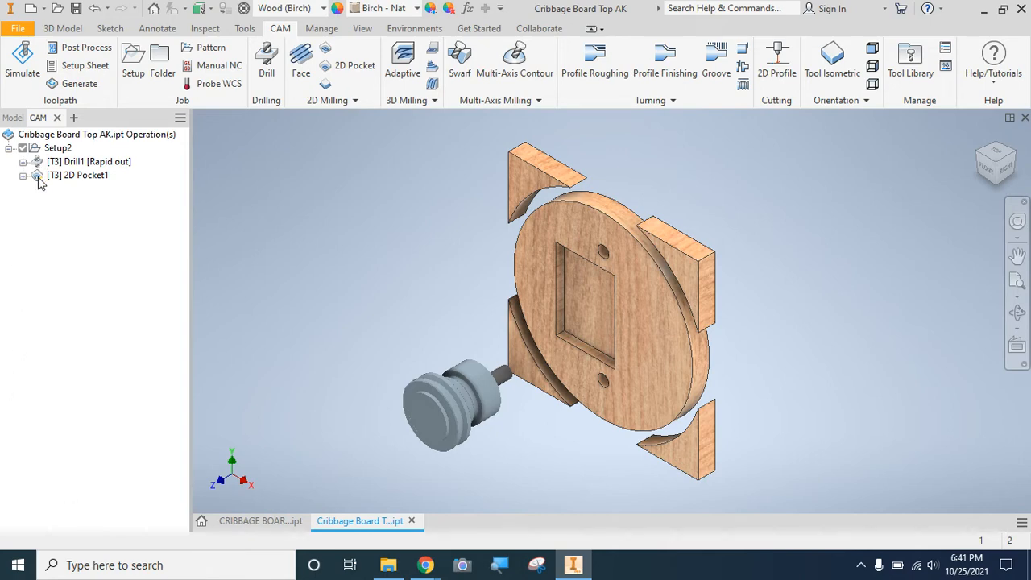
# Save the part, and start a 2D Contour operation with the round disc's rear circular edge as the contour.
pyautogui.click(76, 9)
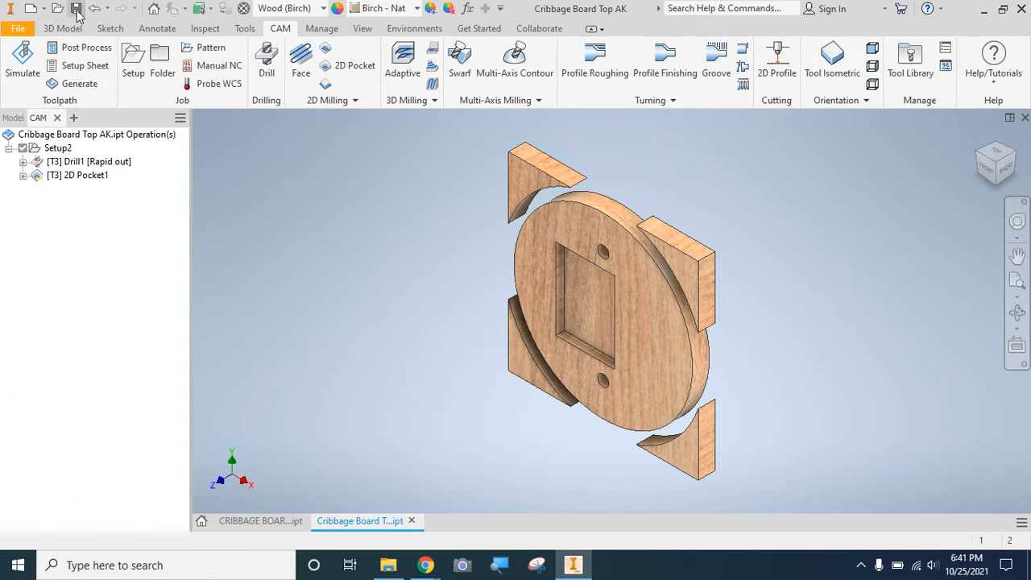
pyautogui.click(325, 85)
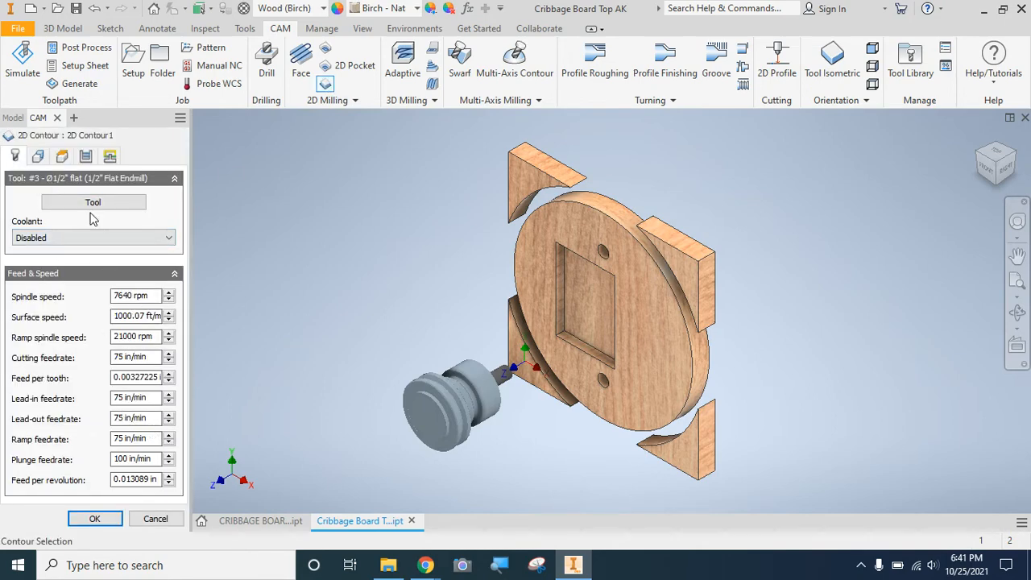
pyautogui.click(38, 157)
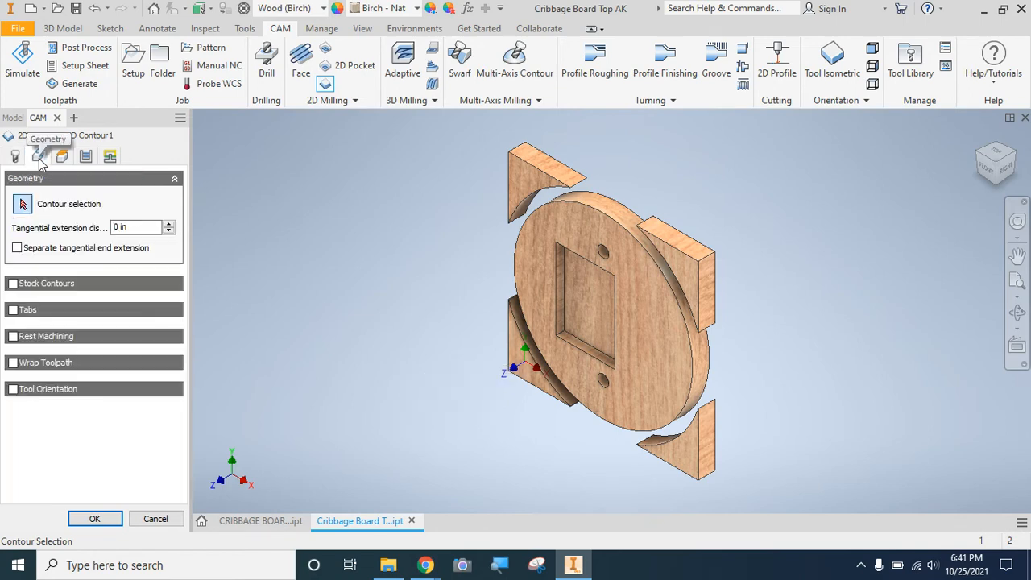
pyautogui.click(605, 195)
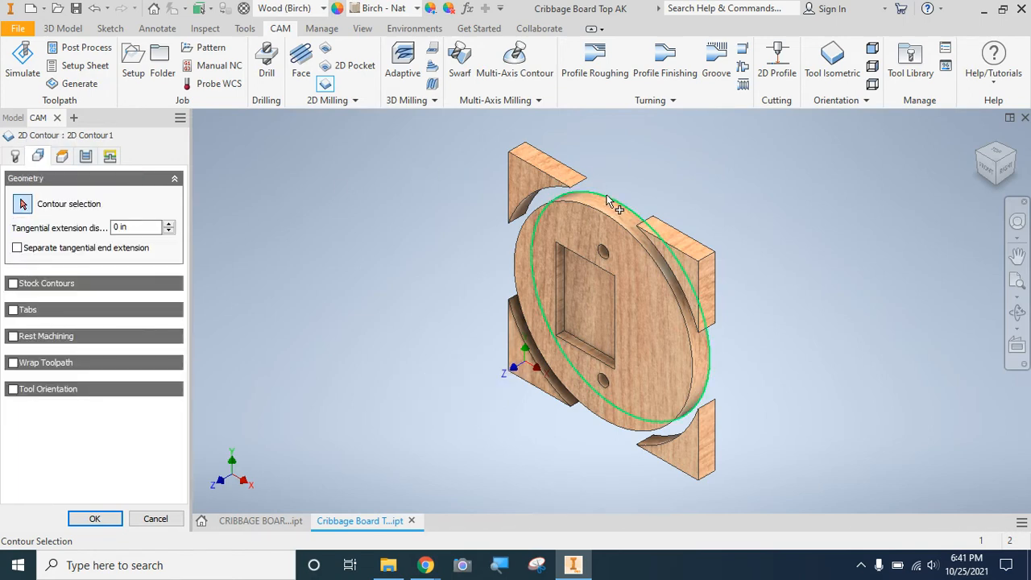
pyautogui.click(607, 197)
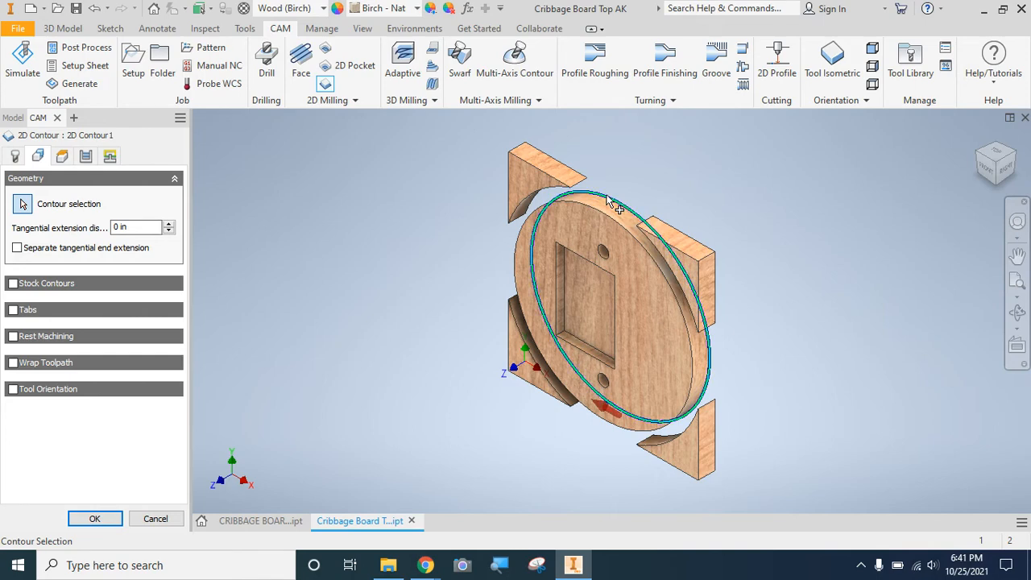
# Enable rectangular tabs on the contour, positioned by distance at a spacing of 6 in.
pyautogui.click(13, 309)
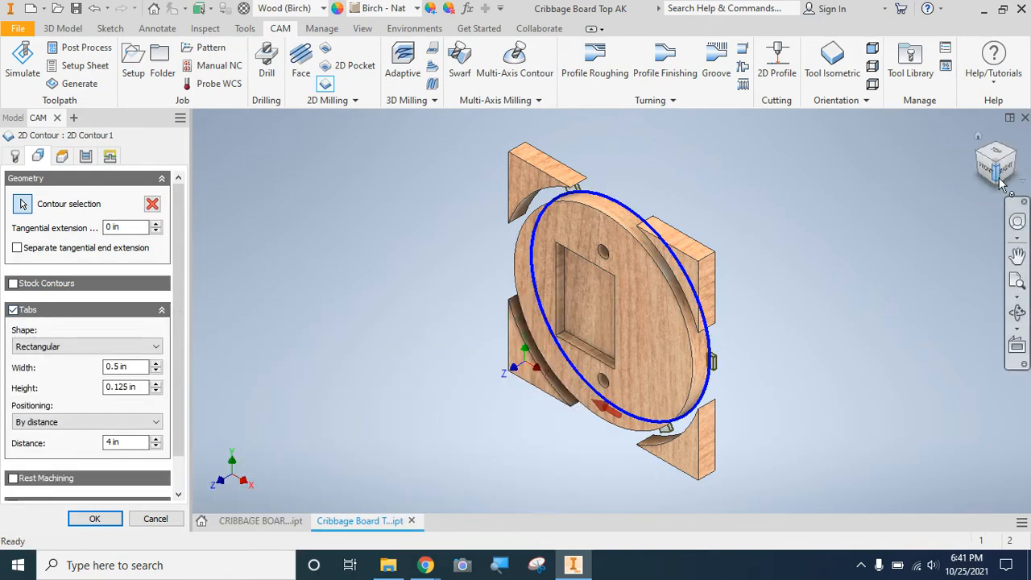
pyautogui.click(991, 166)
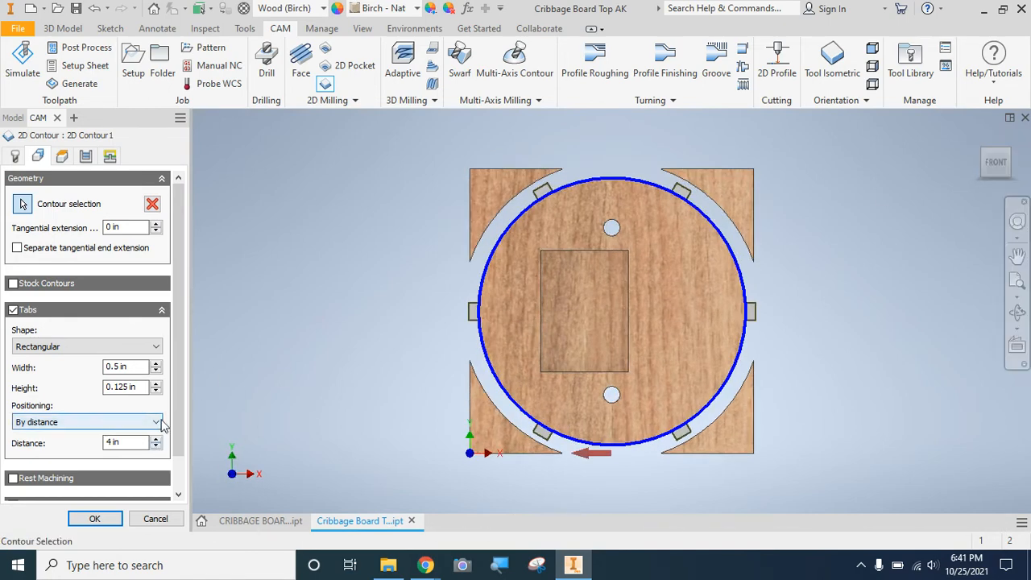
pyautogui.click(156, 440)
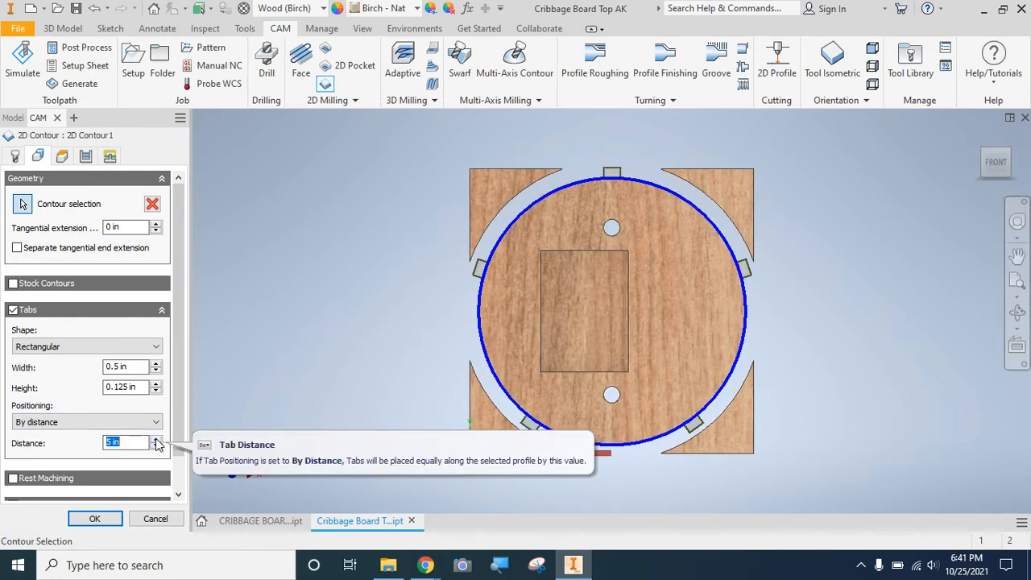
pyautogui.click(156, 440)
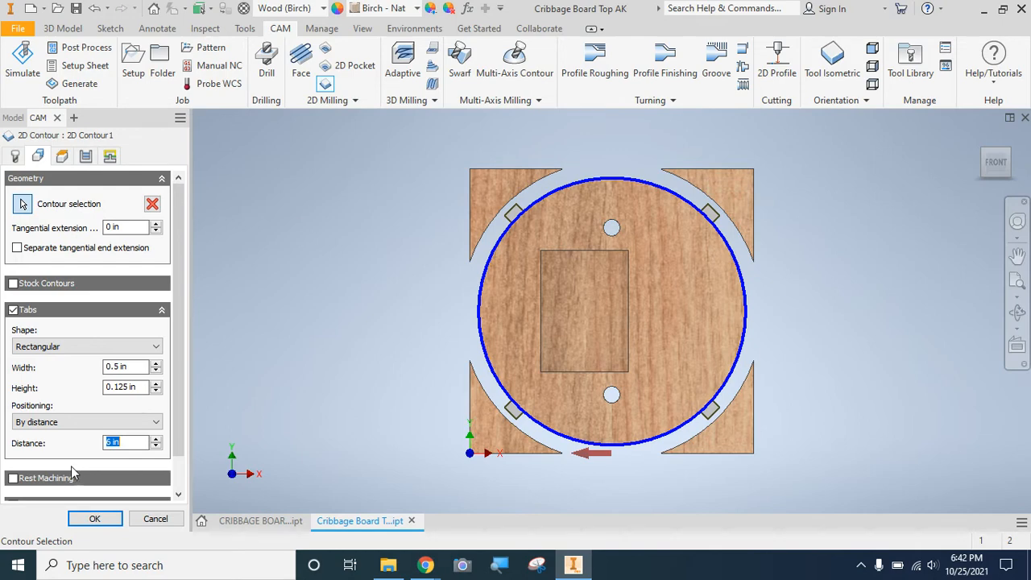
# Enable Multiple Depths for the contour with a 0.25 in maximum roughing stepdown and turn off Rough final.
pyautogui.click(86, 156)
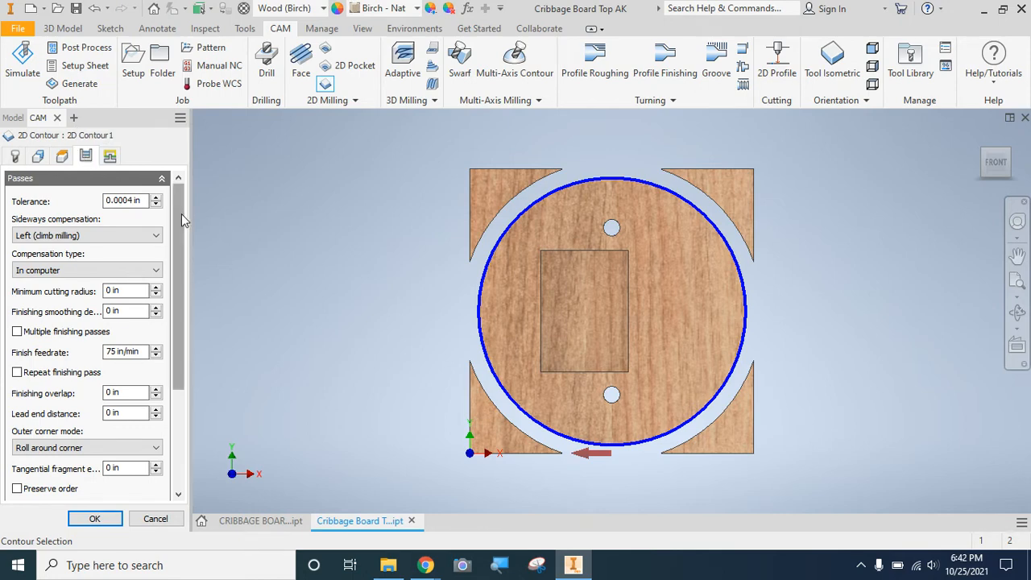
pyautogui.moveTo(181, 213); pyautogui.dragTo(187, 284)
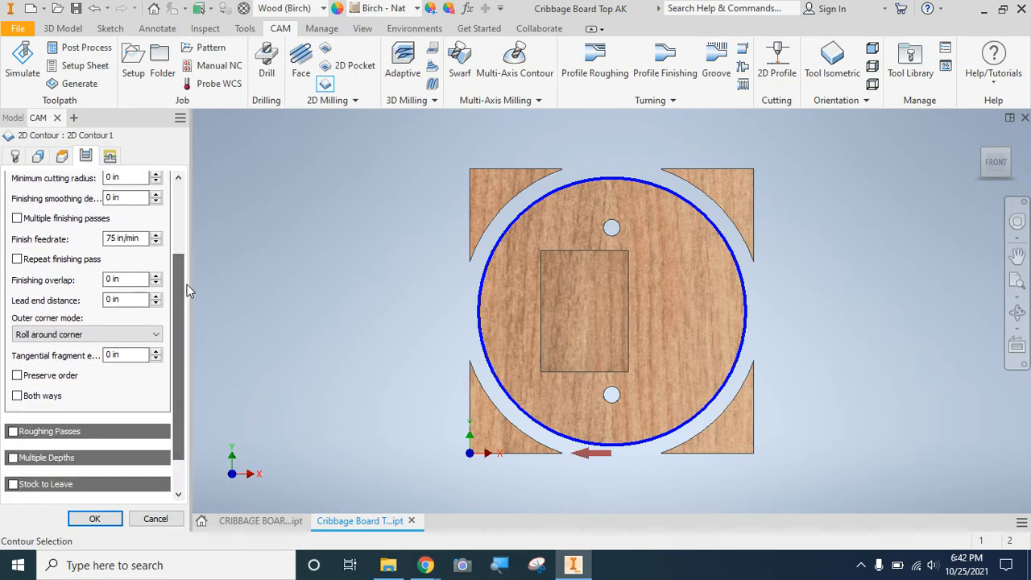
pyautogui.click(13, 458)
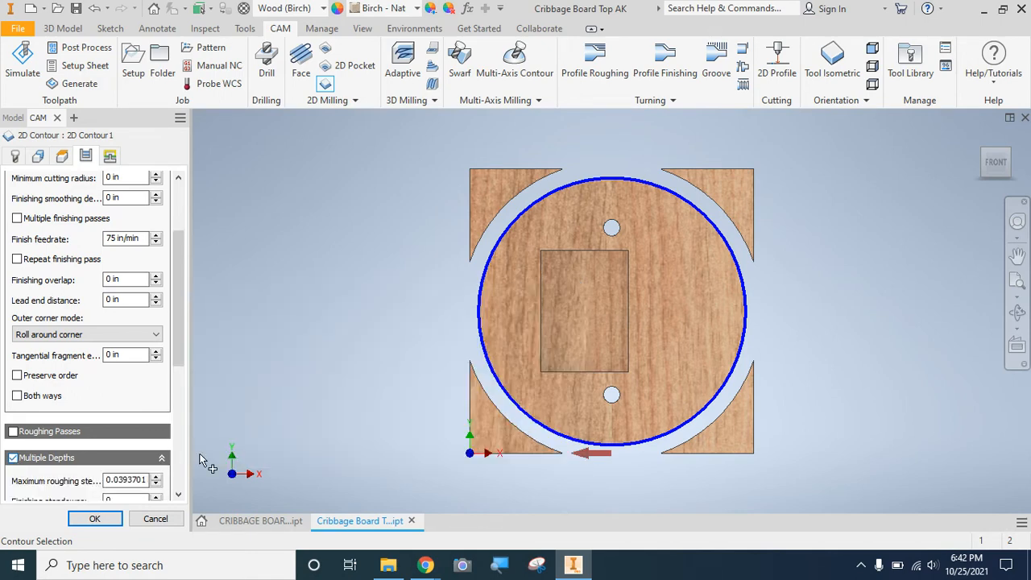
pyautogui.moveTo(179, 355); pyautogui.dragTo(179, 385)
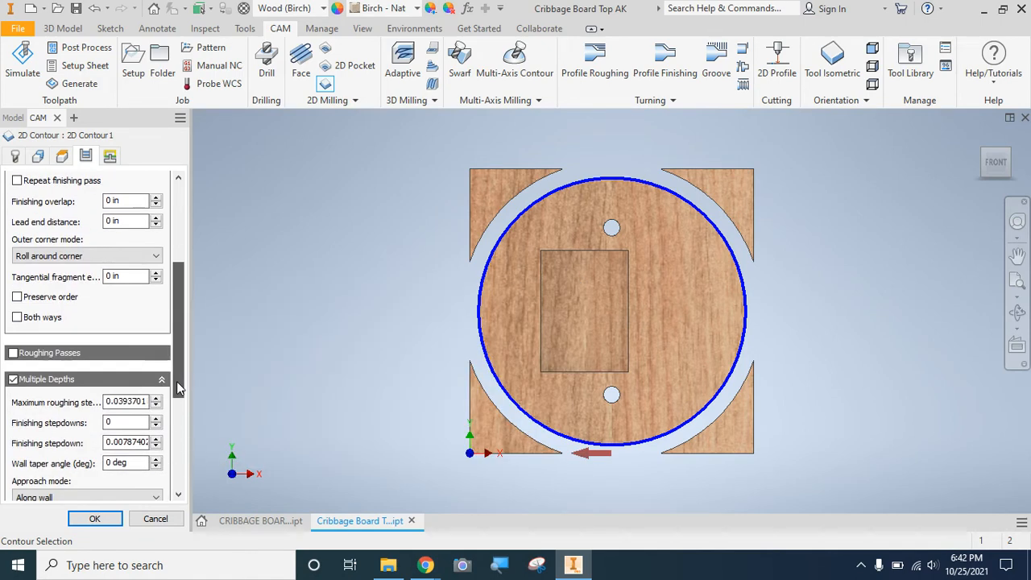
pyautogui.click(125, 405)
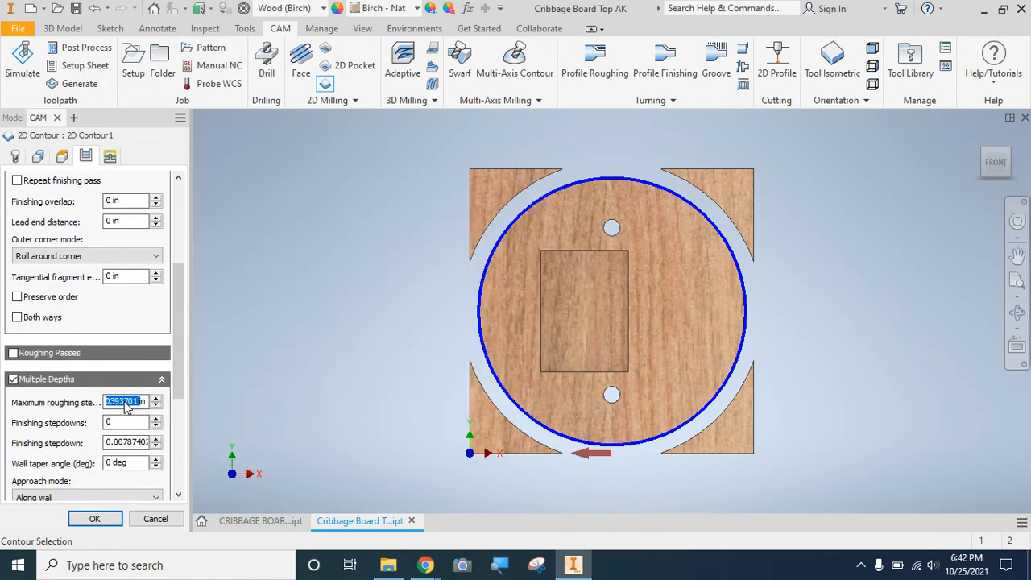
pyautogui.write('.25')
pyautogui.moveTo(180, 396); pyautogui.dragTo(169, 439)
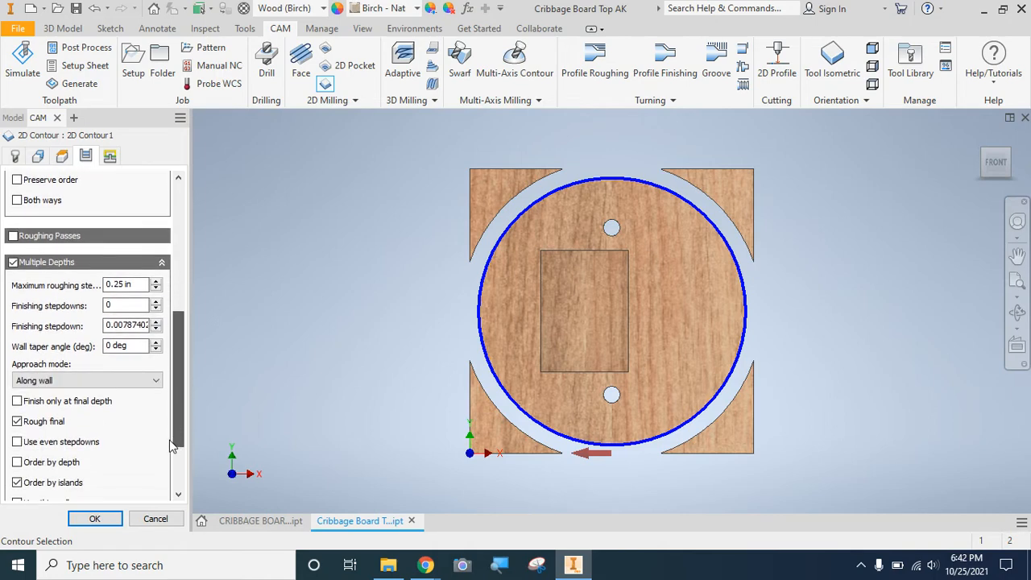
pyautogui.click(17, 421)
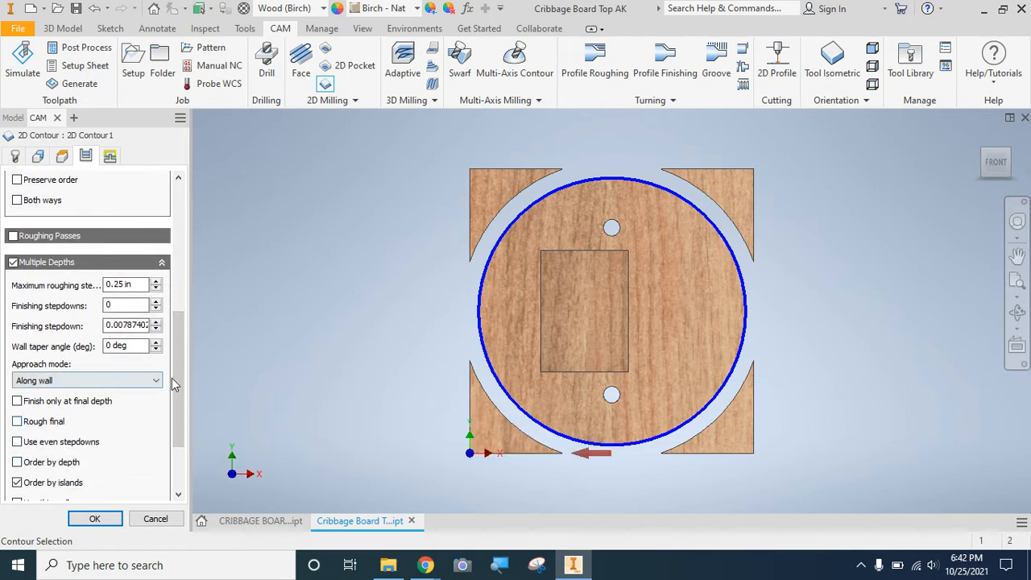
pyautogui.moveTo(178, 380); pyautogui.dragTo(178, 423)
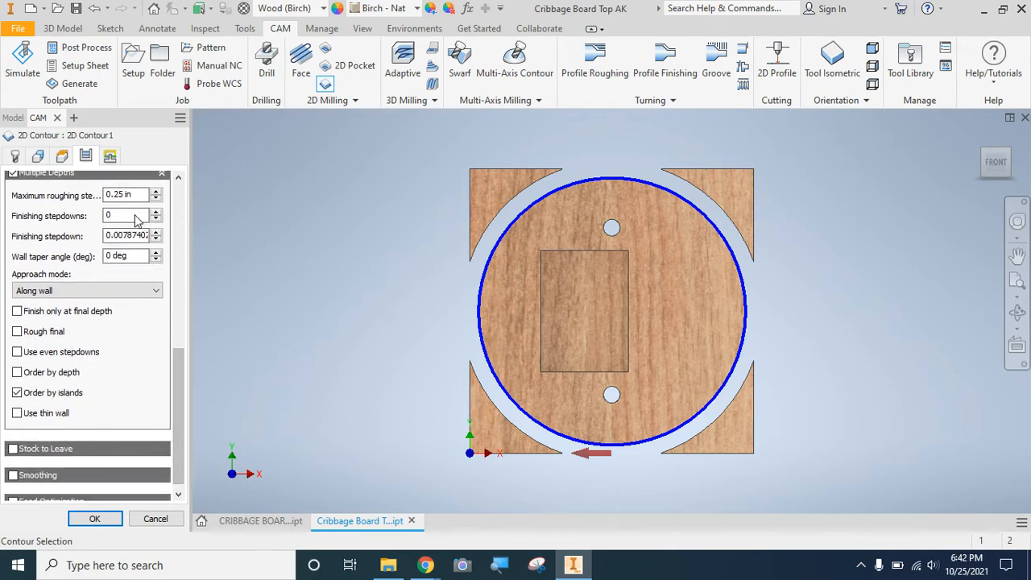
# Turn off the contour's lead-in and lead-out and finish the 2D Contour operation.
pyautogui.click(111, 157)
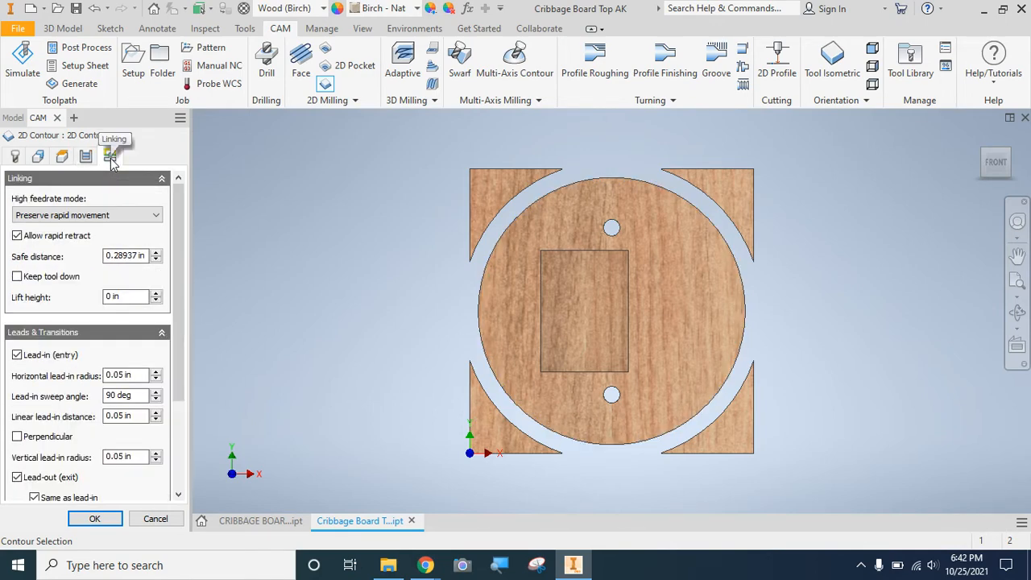
pyautogui.click(17, 354)
pyautogui.click(17, 375)
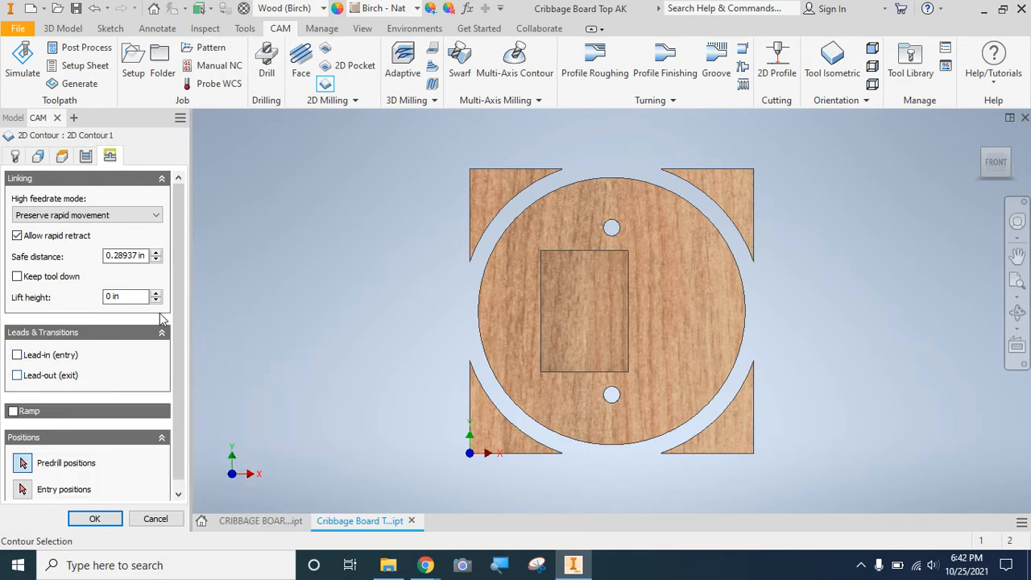
pyautogui.scroll(-1, 182, 303)
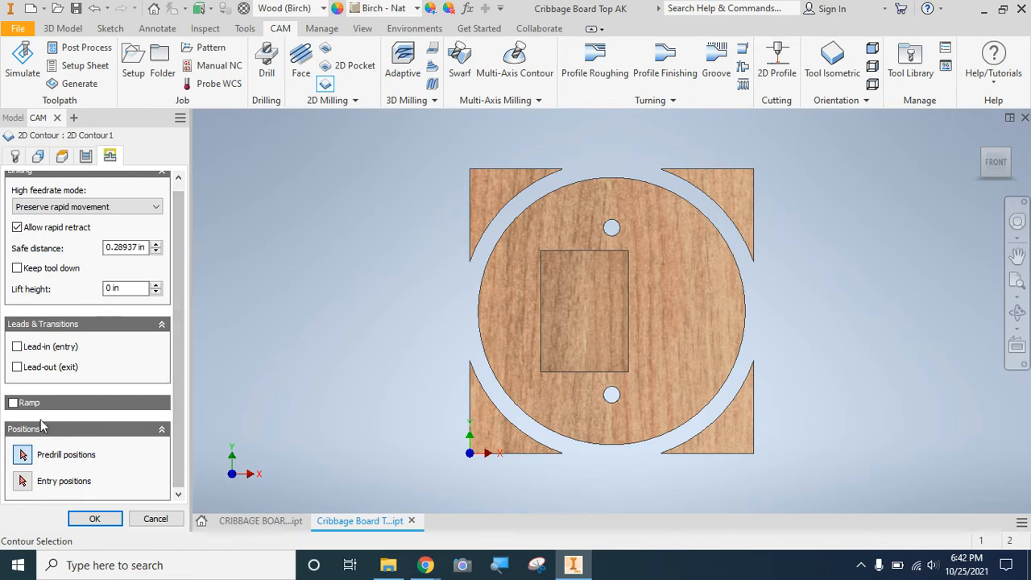
pyautogui.click(93, 519)
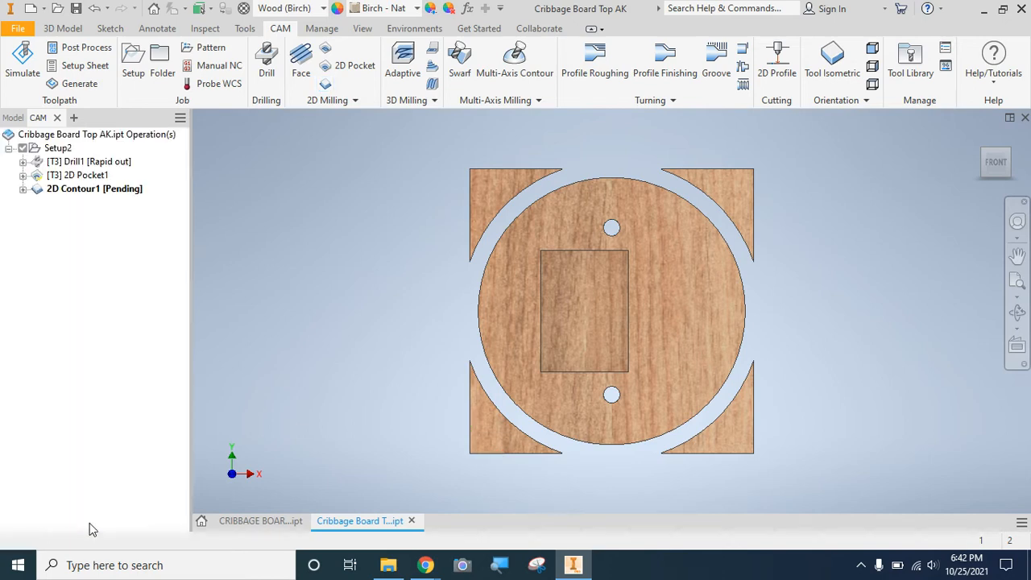
# Simulate all the toolpaths with the stock shown, inspect the machined result from the front, and close the simulation.
pyautogui.click(1006, 150)
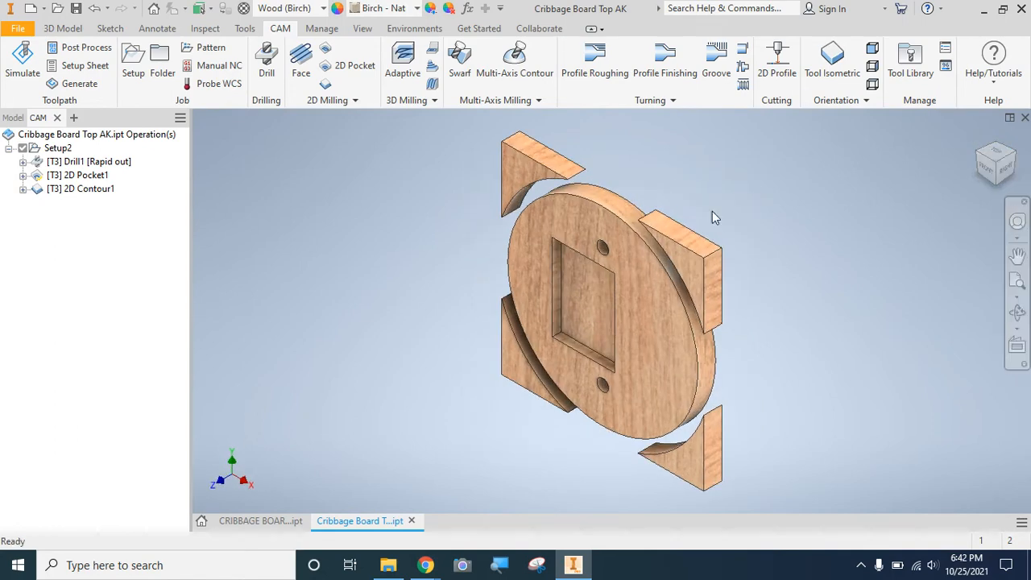
pyautogui.click(23, 65)
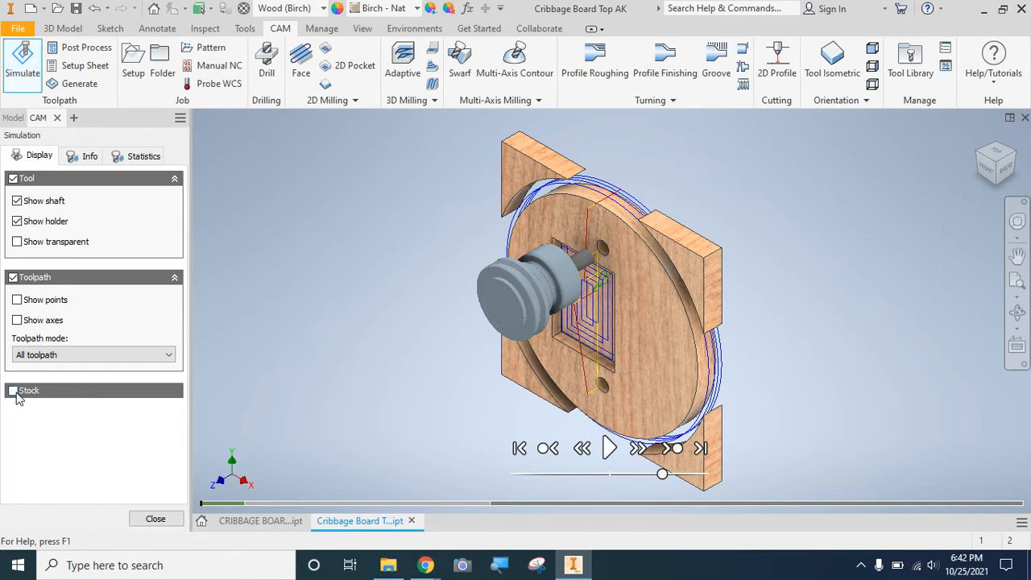
pyautogui.click(14, 392)
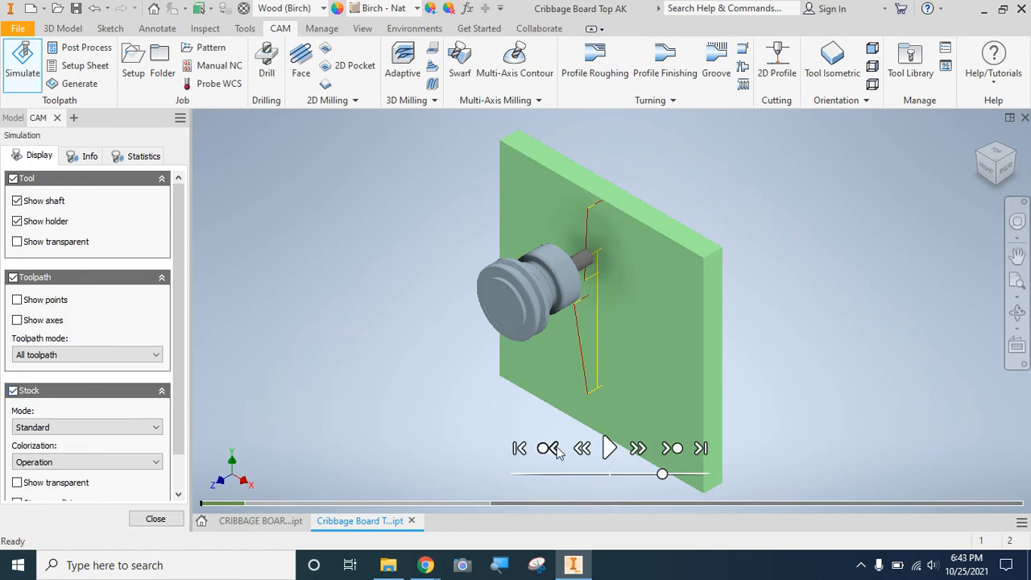
pyautogui.click(608, 448)
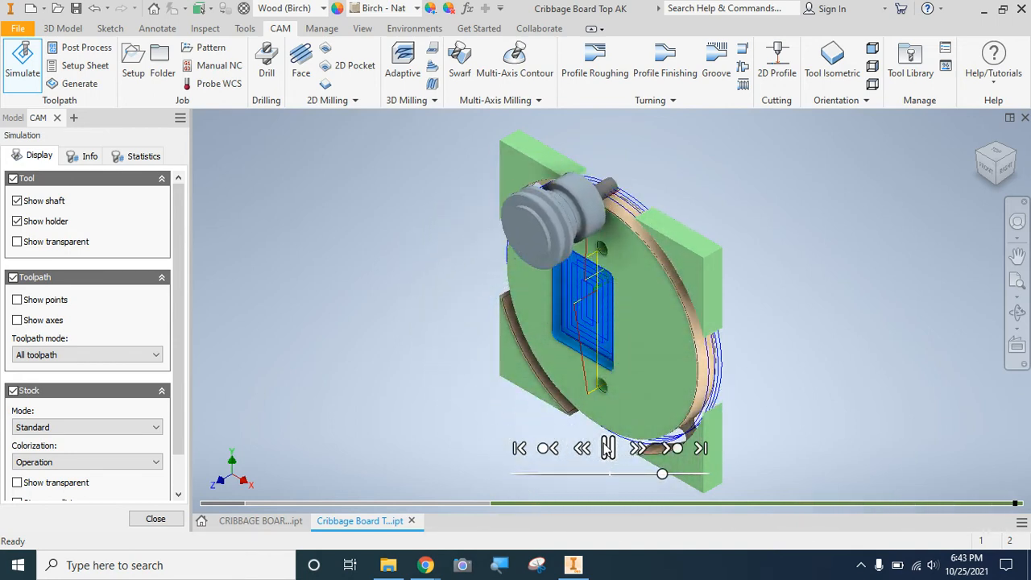
pyautogui.rightClick(985, 176)
pyautogui.click(986, 176)
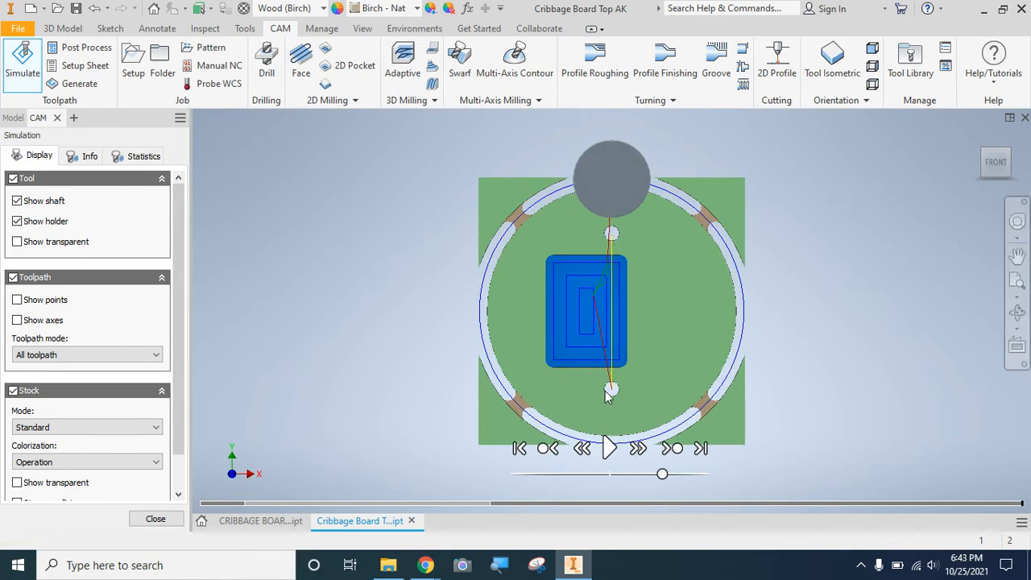
pyautogui.click(157, 519)
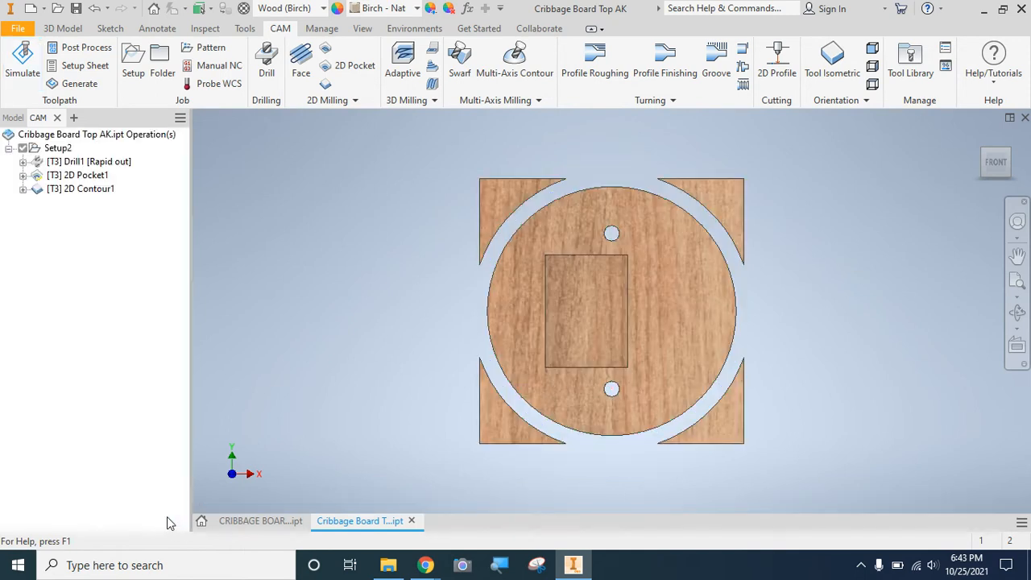
# Change the two round holes to Distance termination with a 0.5 in depth, and return to the CAM operations list.
pyautogui.click(13, 118)
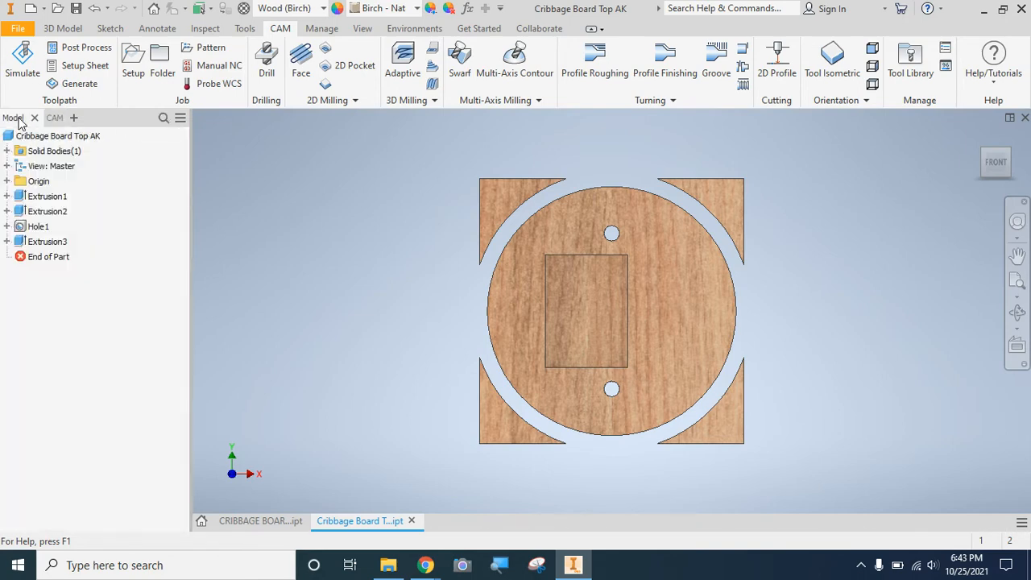
pyautogui.click(24, 229)
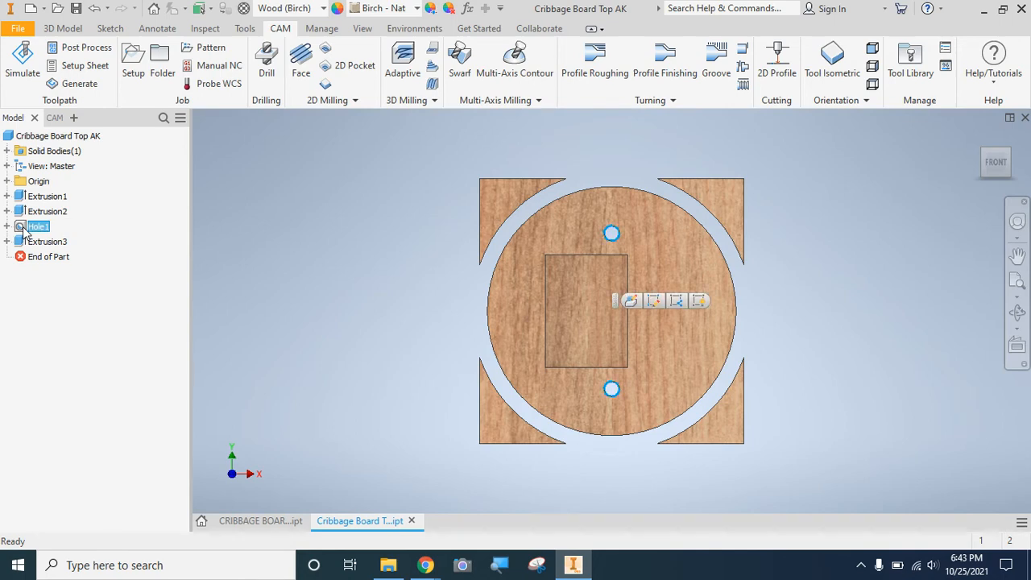
pyautogui.doubleClick(24, 229)
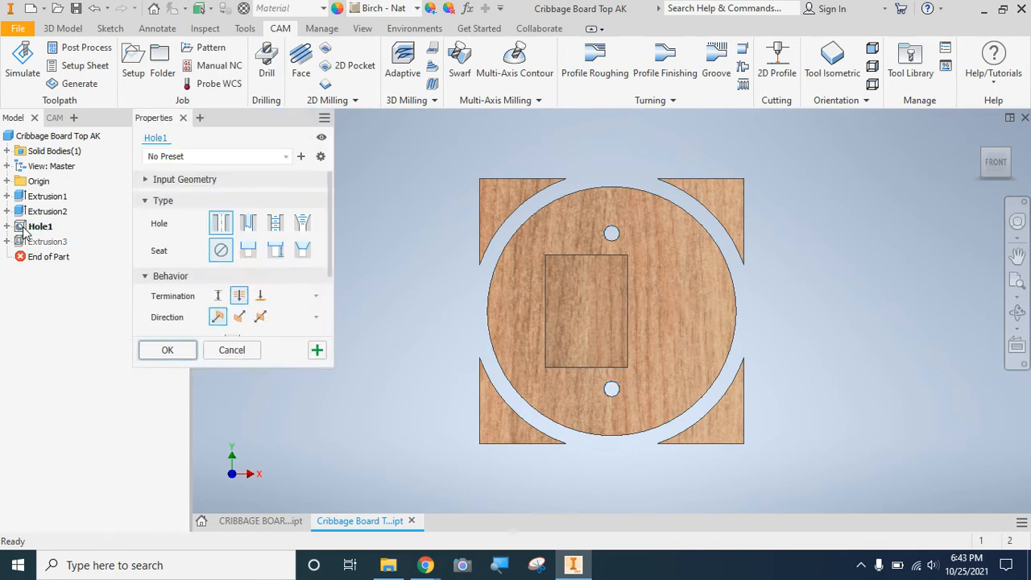
pyautogui.click(216, 300)
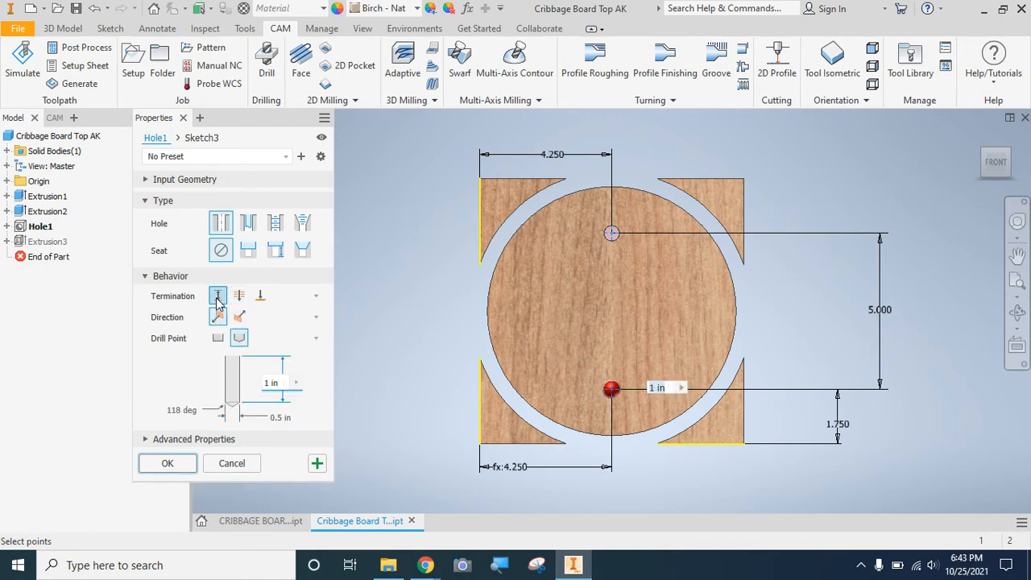
pyautogui.click(279, 383)
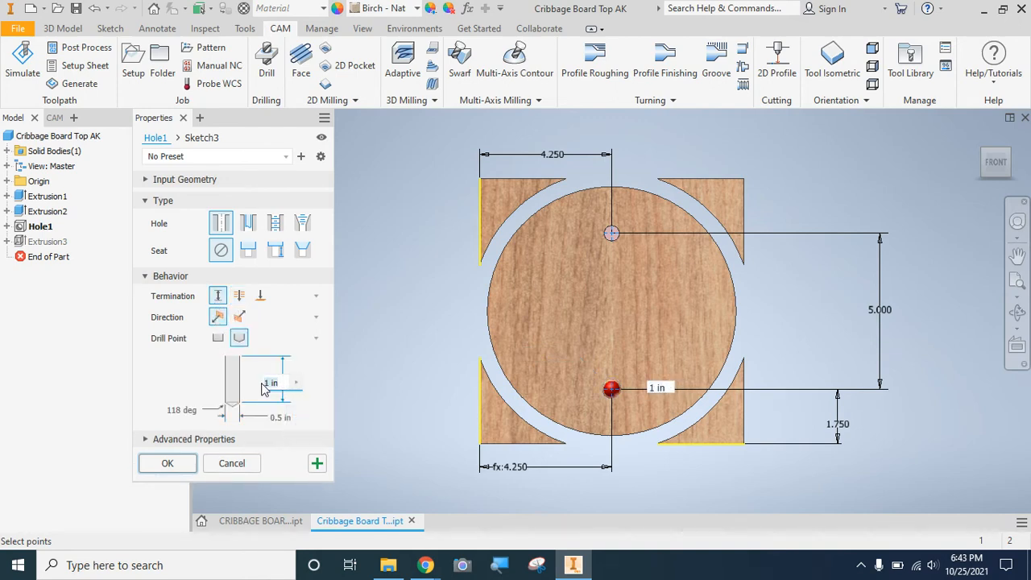
pyautogui.write('.5')
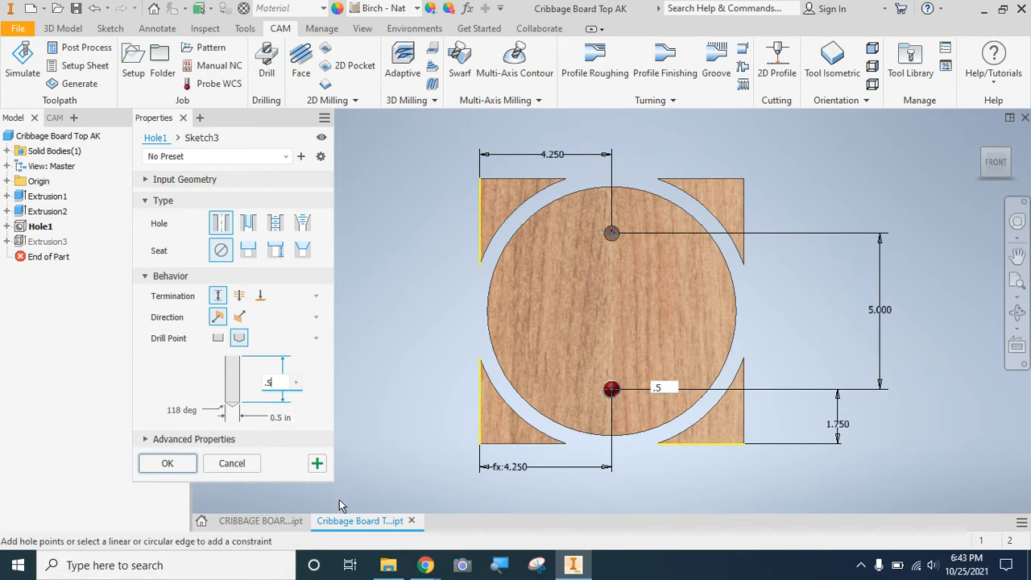
pyautogui.click(179, 468)
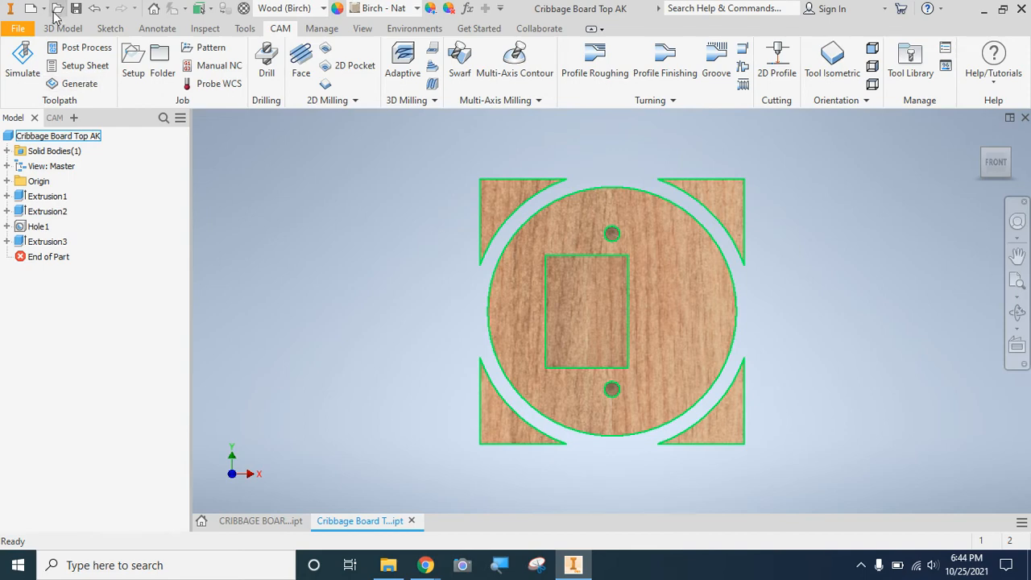
pyautogui.click(55, 118)
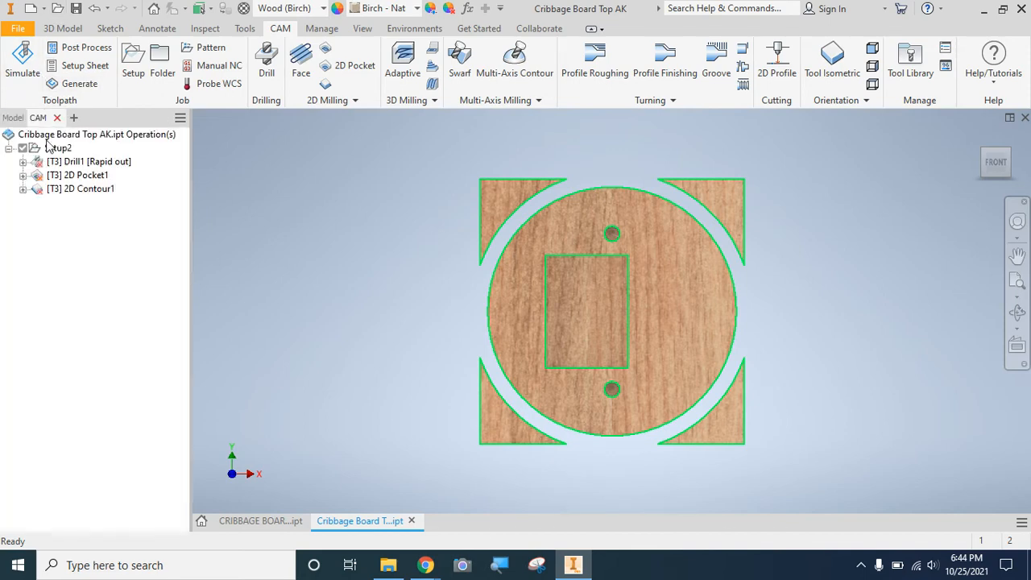
# Expand the drill, pocket and contour operations, and regenerate all toolpaths of Setup2.
pyautogui.click(23, 162)
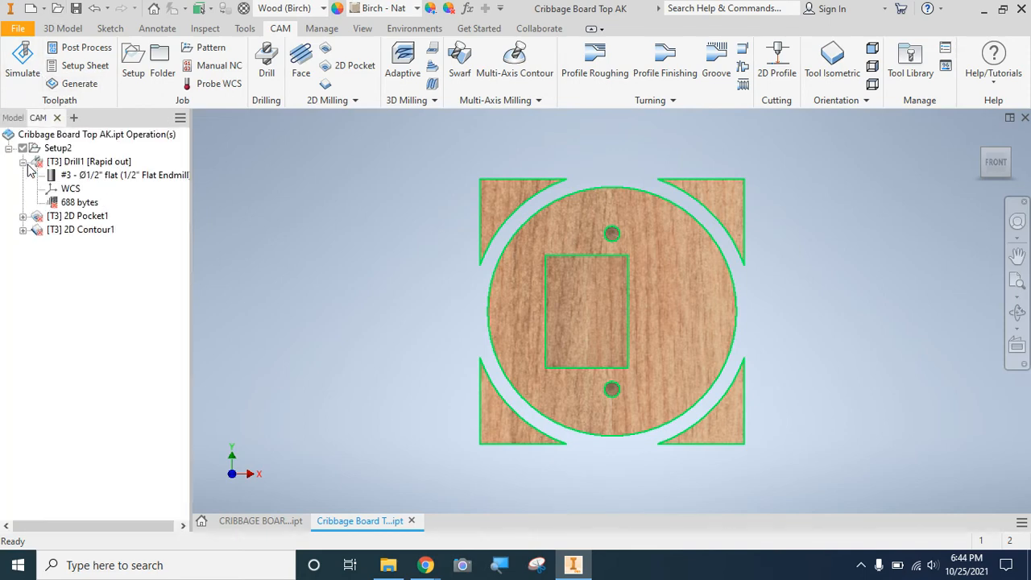
pyautogui.click(41, 164)
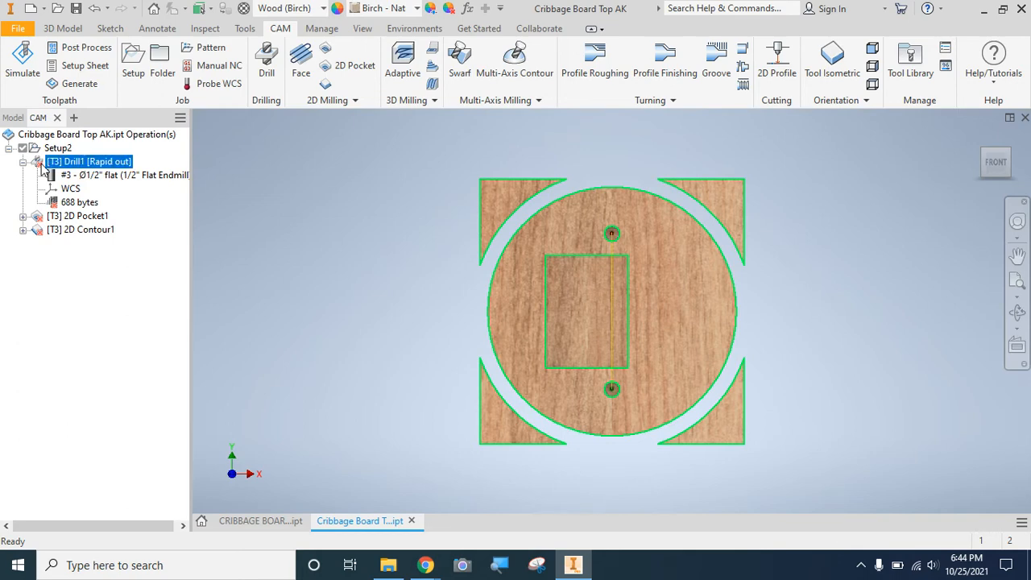
pyautogui.click(23, 216)
pyautogui.click(24, 271)
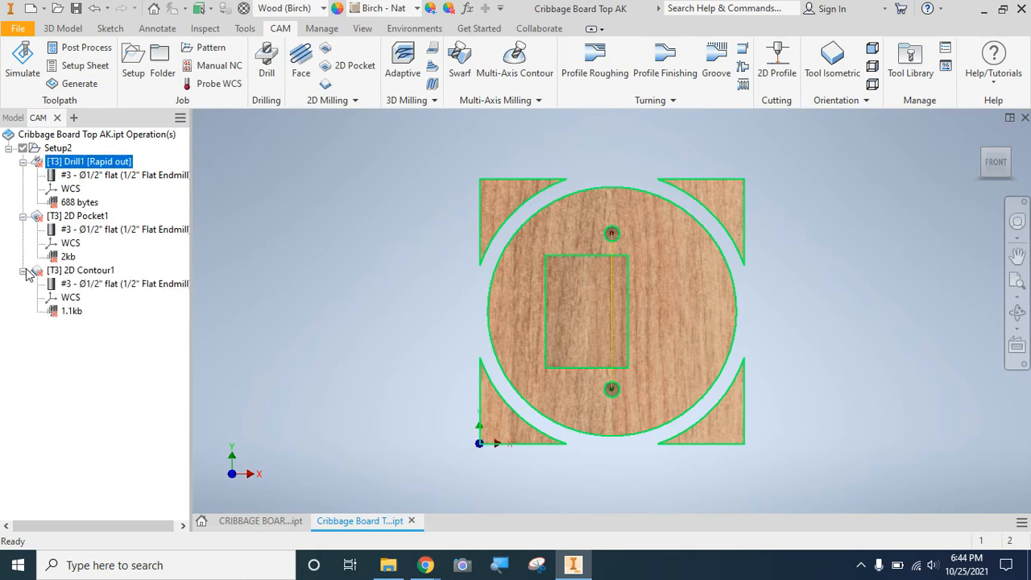
pyautogui.click(59, 149)
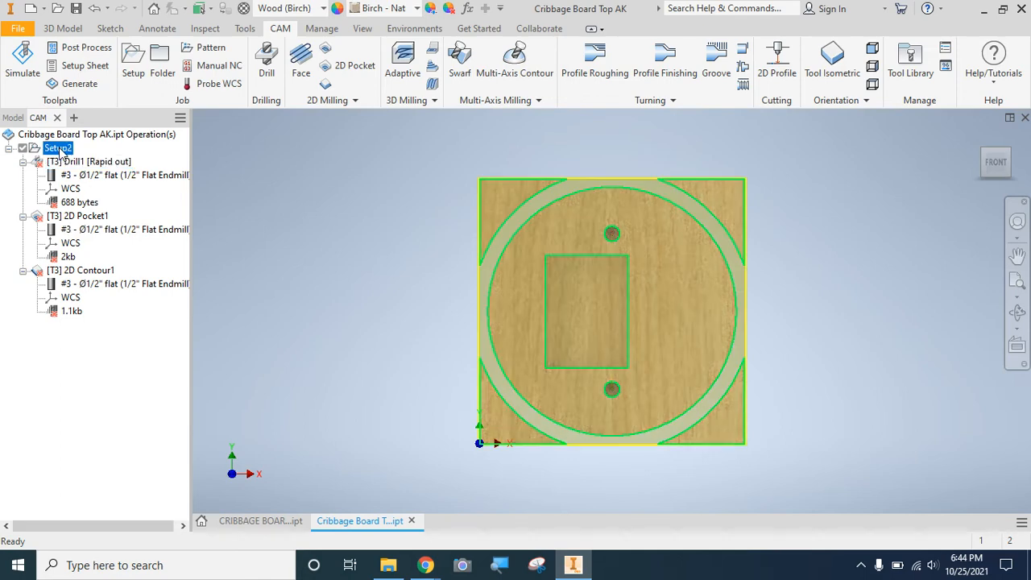
pyautogui.rightClick(61, 153)
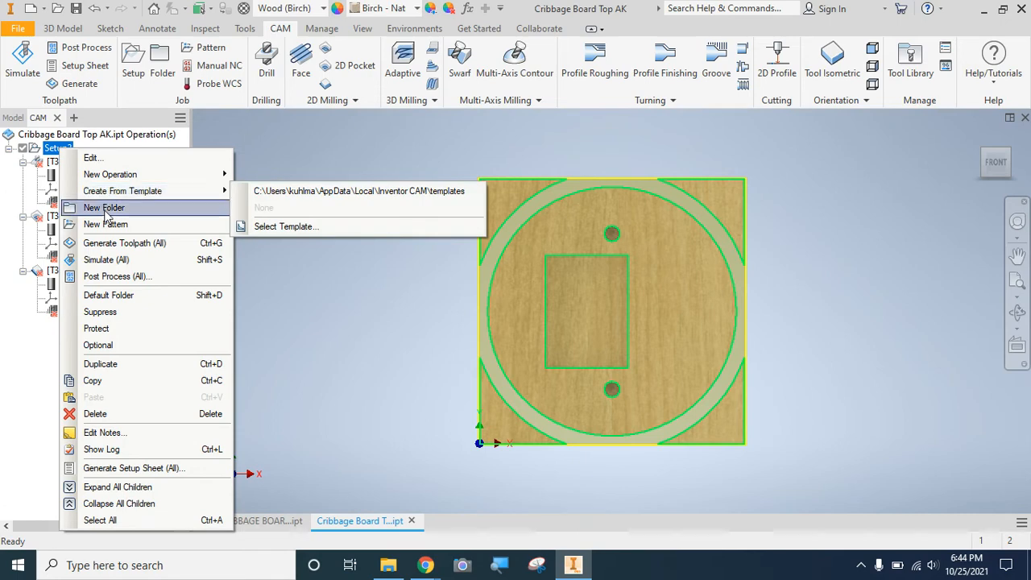
pyautogui.click(112, 243)
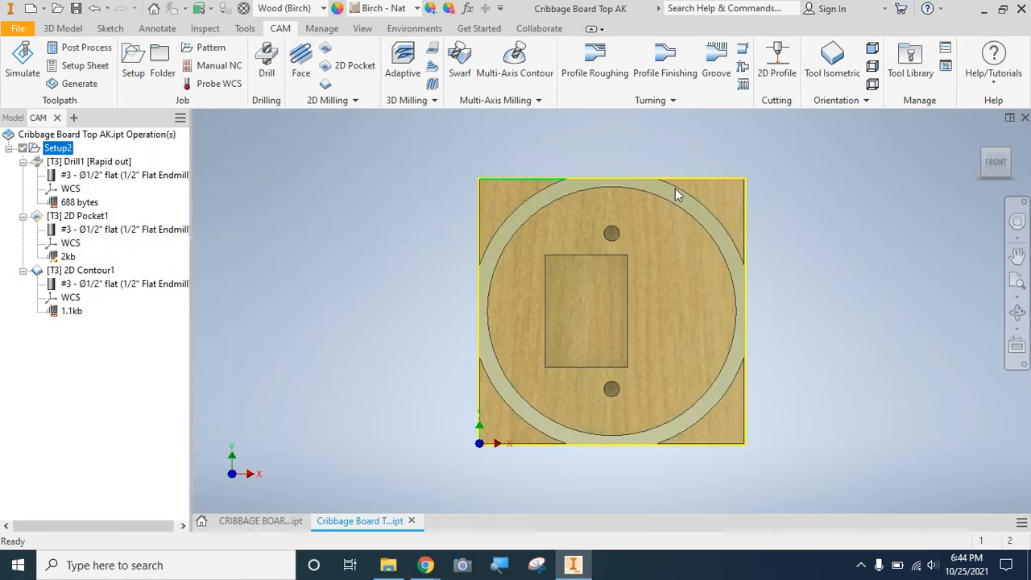
# Simulate all the regenerated toolpaths, inspect the machined holes, pocket and contour from the front, and save the part.
pyautogui.click(1010, 155)
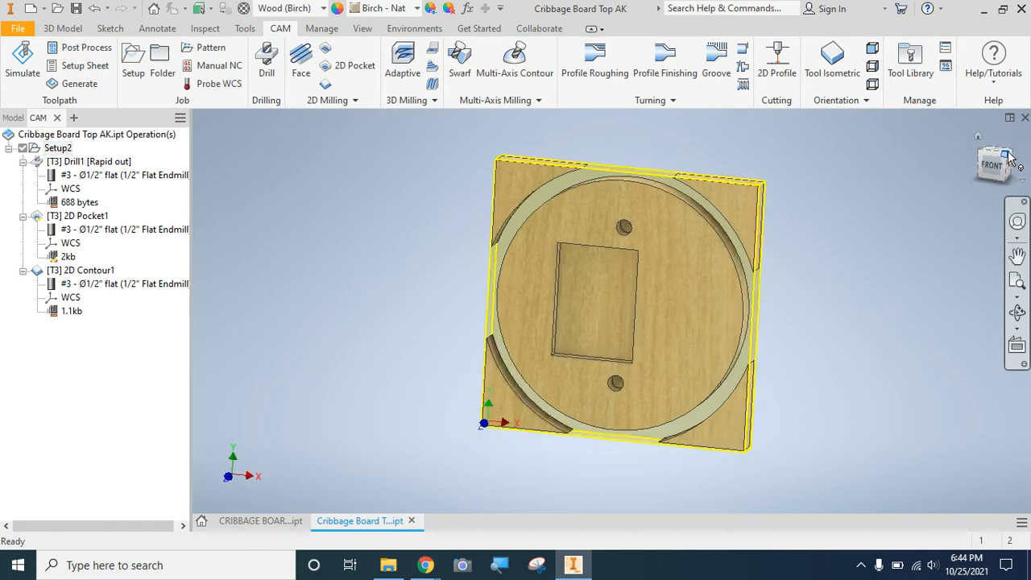
pyautogui.click(20, 64)
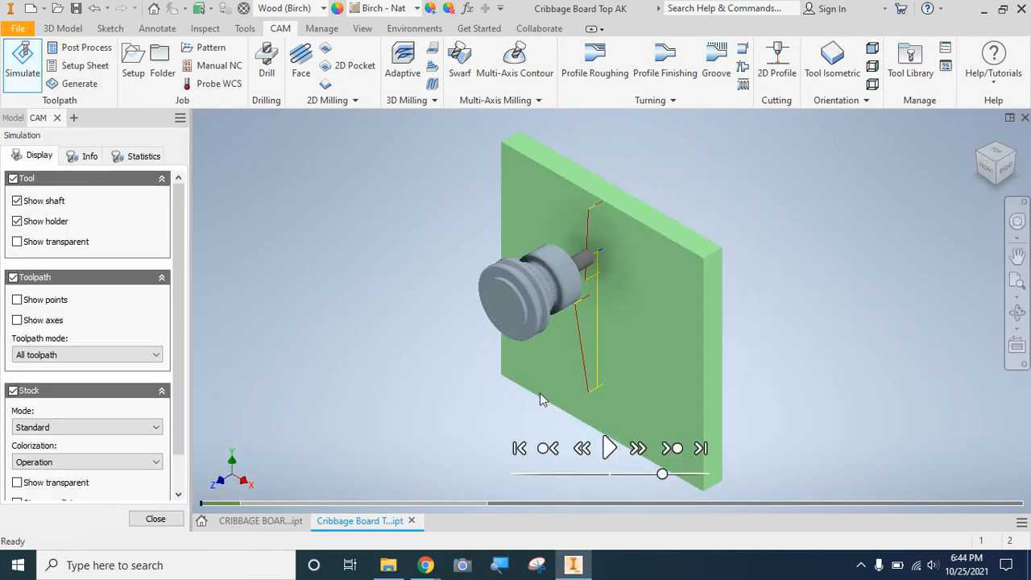
pyautogui.click(608, 448)
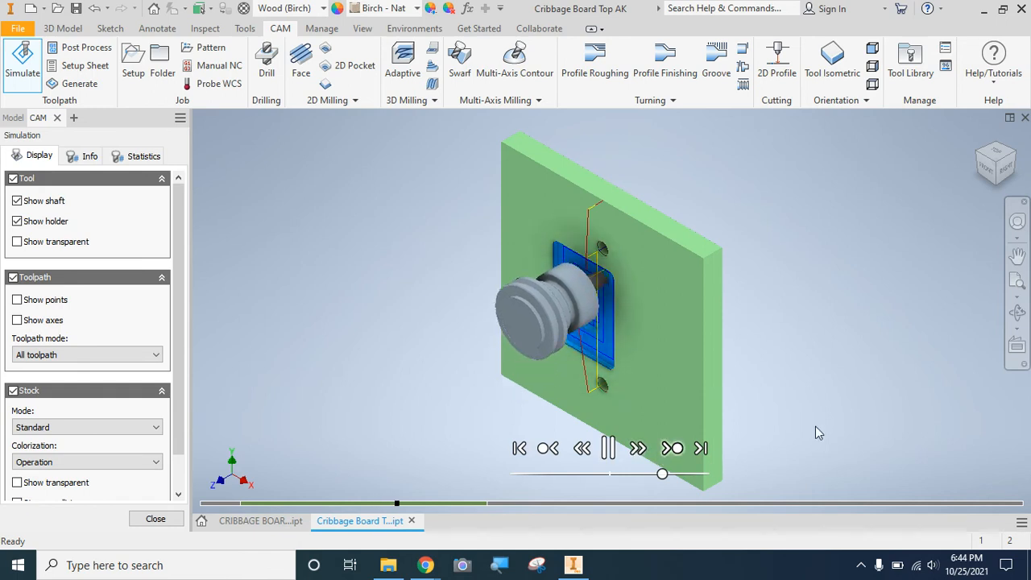
pyautogui.click(989, 168)
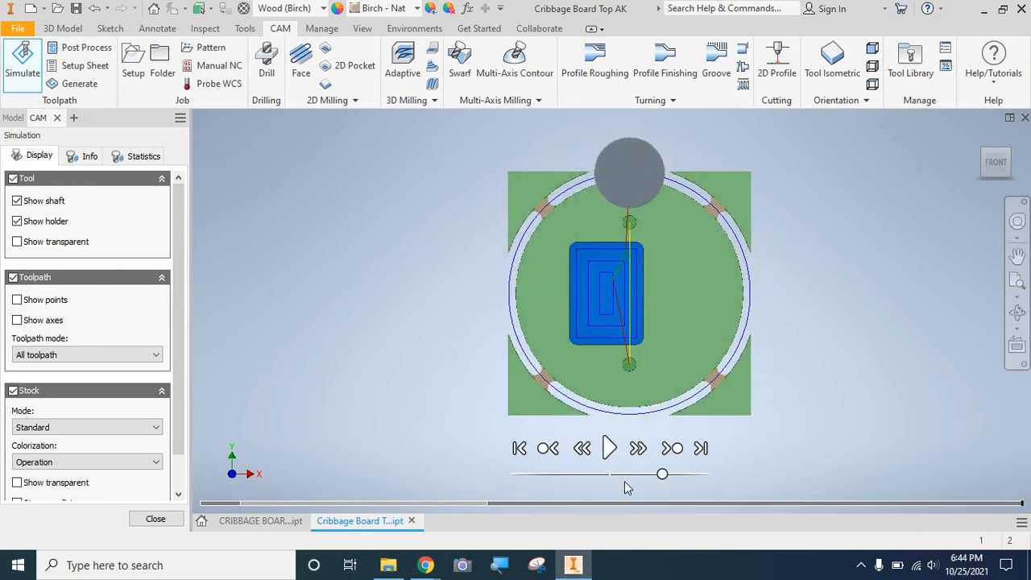
pyautogui.click(74, 9)
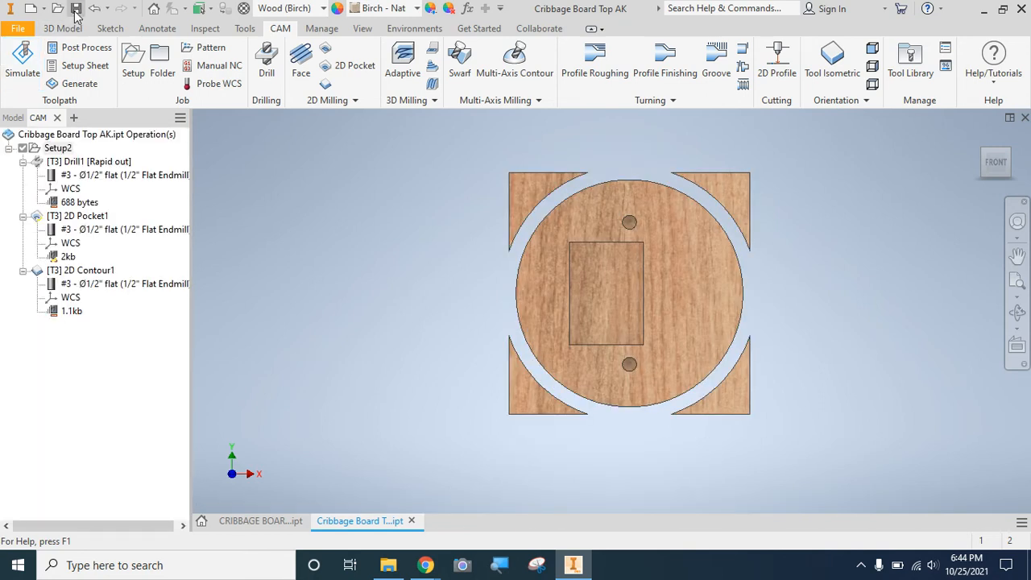
# Start post processing the toolpaths, keeping Mach3Mill / mach3mill as the post configuration.
pyautogui.click(62, 50)
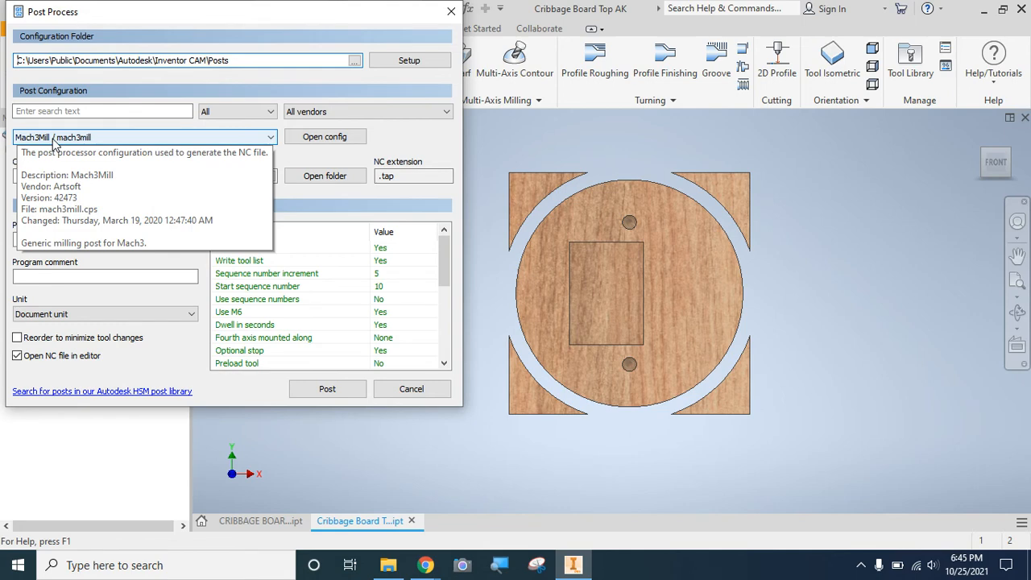
pyautogui.click(270, 137)
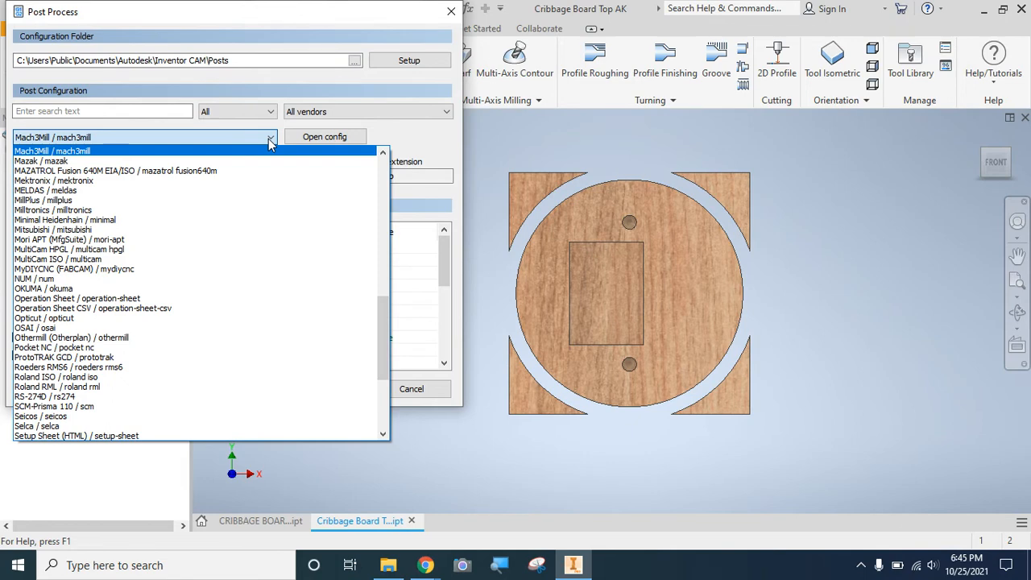
pyautogui.click(269, 141)
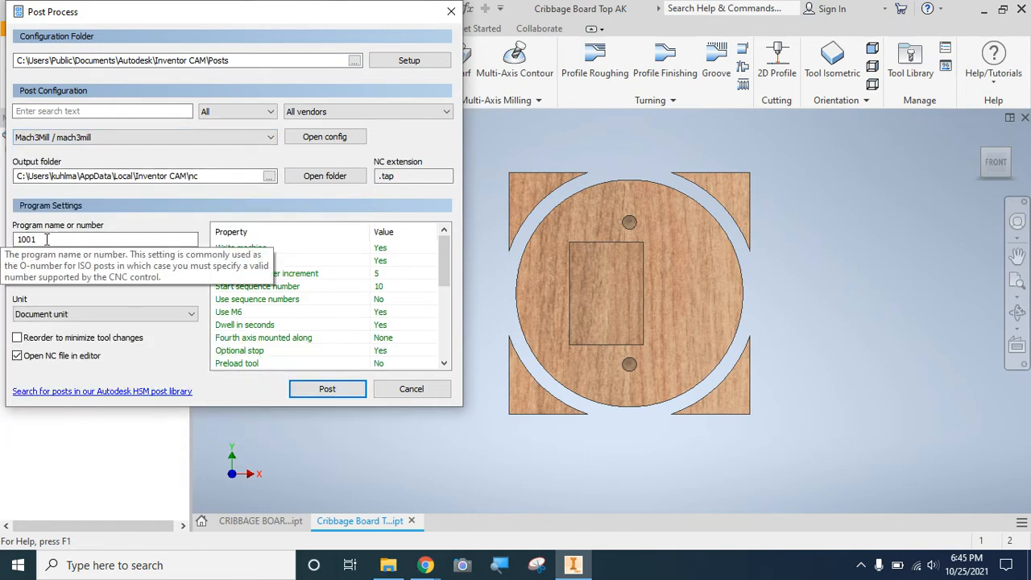
# Name the program Cribbage Board Top, post it, and save the NC file in the nc folder under that name.
pyautogui.moveTo(47, 239); pyautogui.dragTo(3, 244)
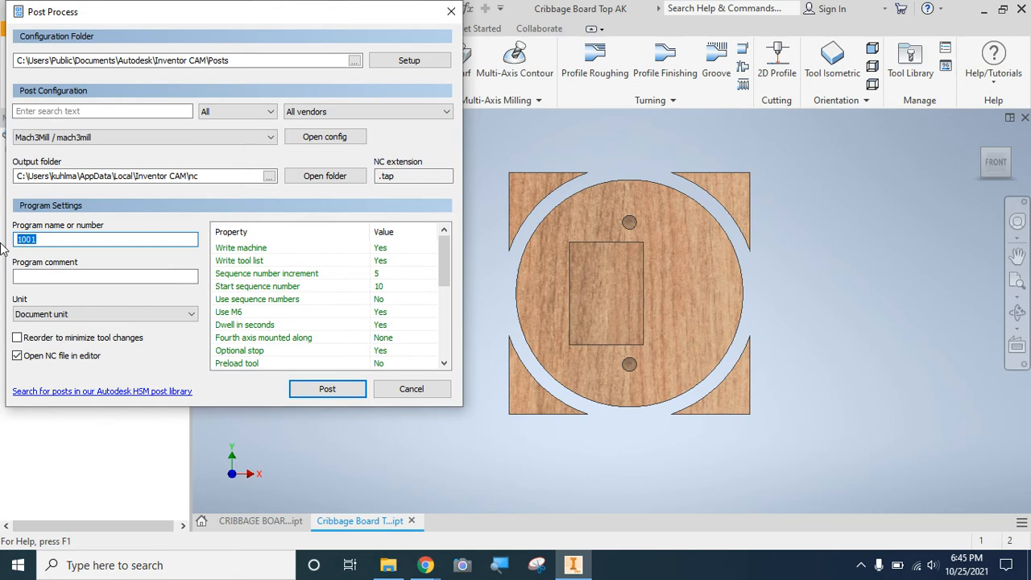
pyautogui.write('Cribbage Board Tiop')
pyautogui.press('BackSpace')
pyautogui.press('BackSpace')
pyautogui.press('BackSpace')
pyautogui.write('op')
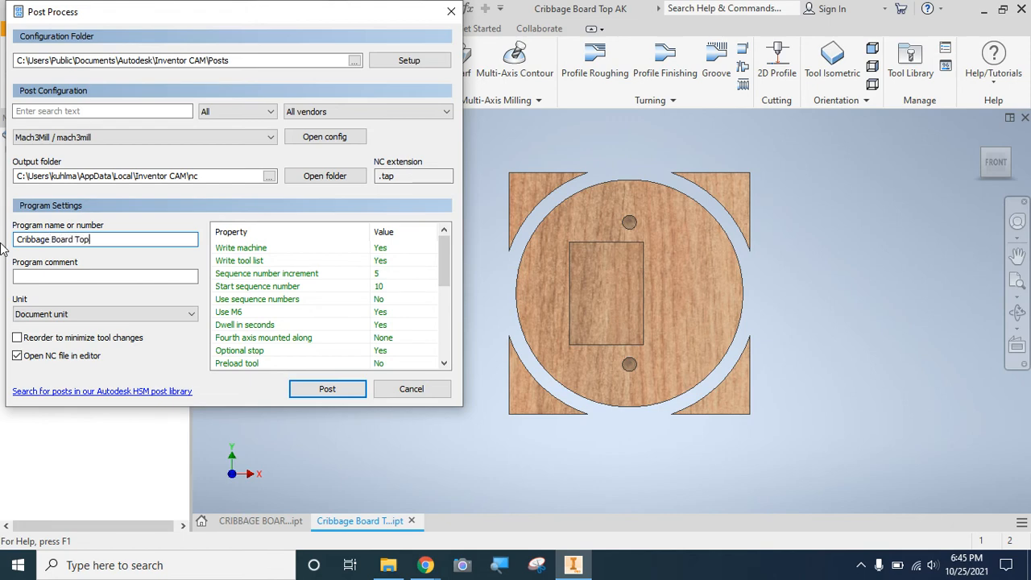
pyautogui.click(331, 386)
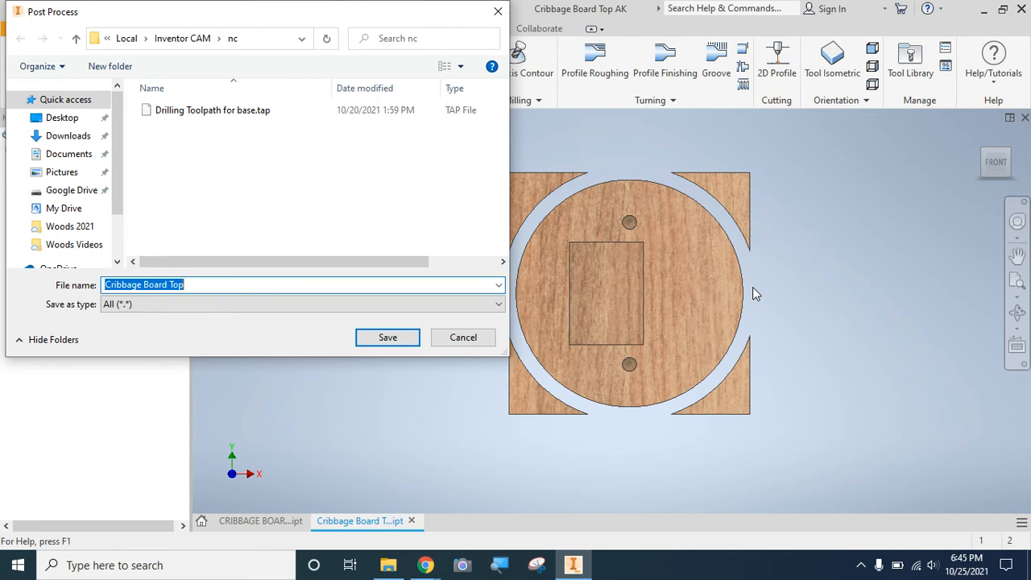
pyautogui.click(400, 336)
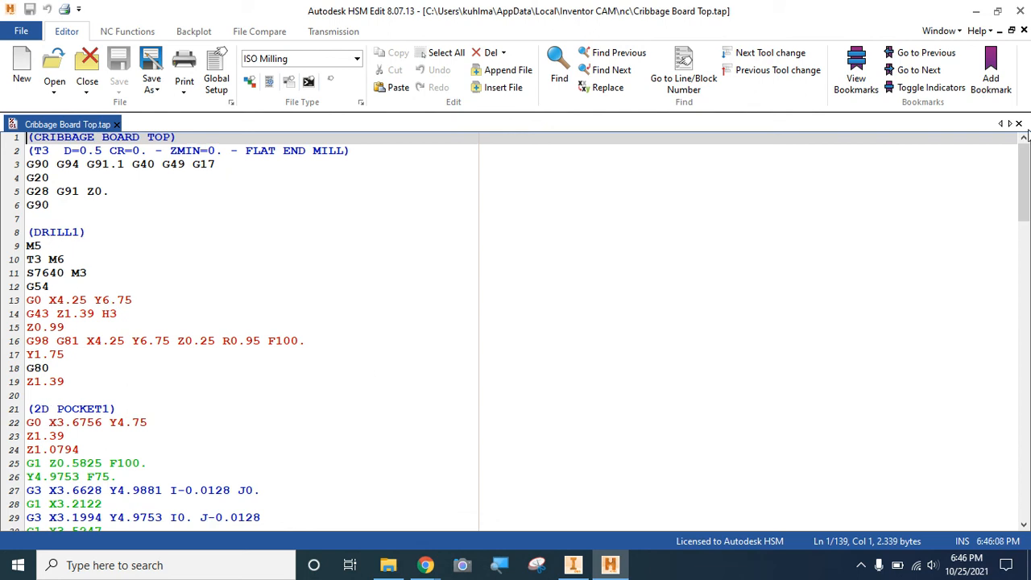
# Examine the posted G-code from the drilling section through the 2D contour moves to the end of the program.
pyautogui.moveTo(1027, 188); pyautogui.dragTo(1027, 425)
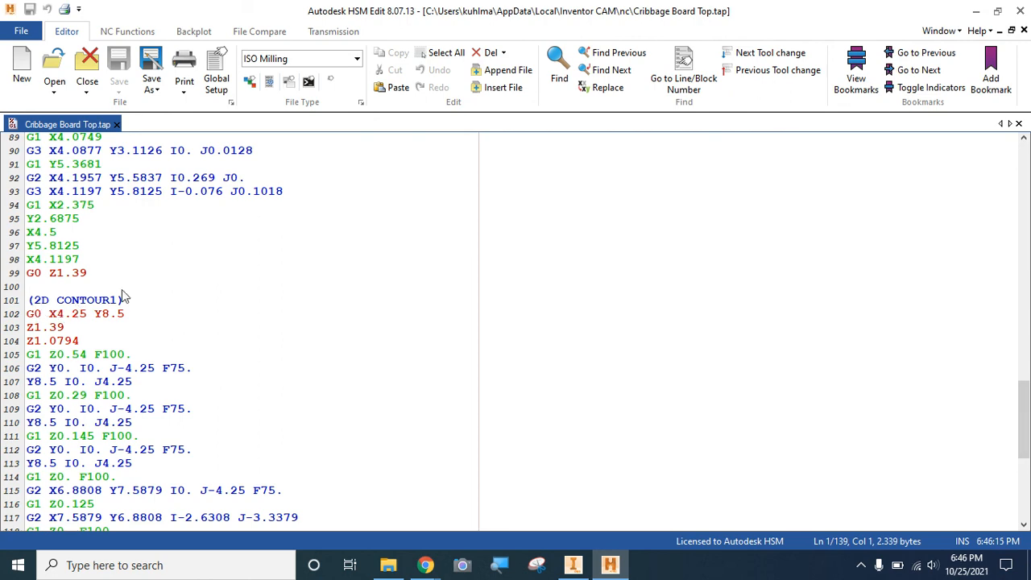
pyautogui.moveTo(1027, 427); pyautogui.dragTo(1028, 488)
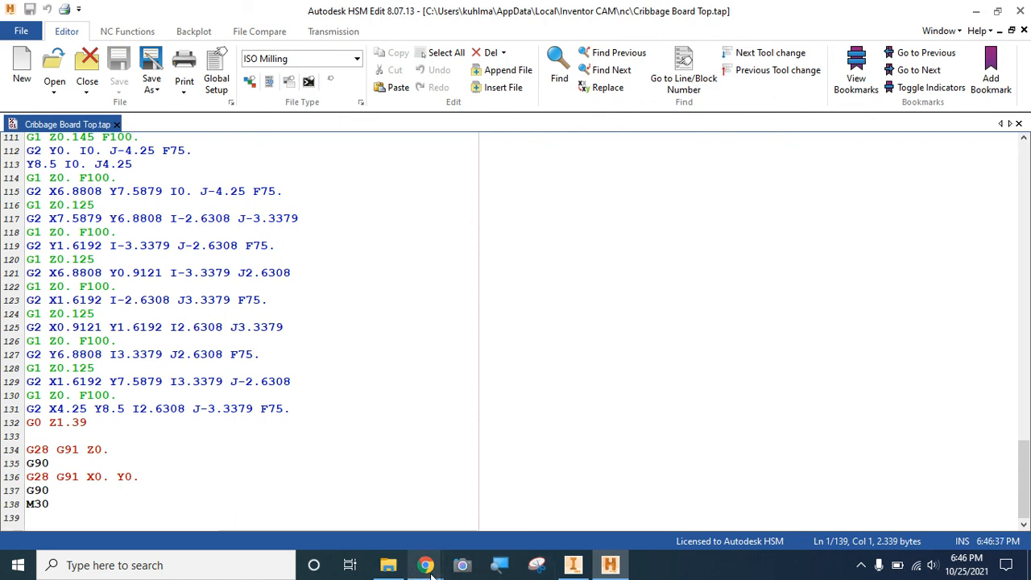
pyautogui.moveTo(425, 565)
pyautogui.moveTo(491, 515)
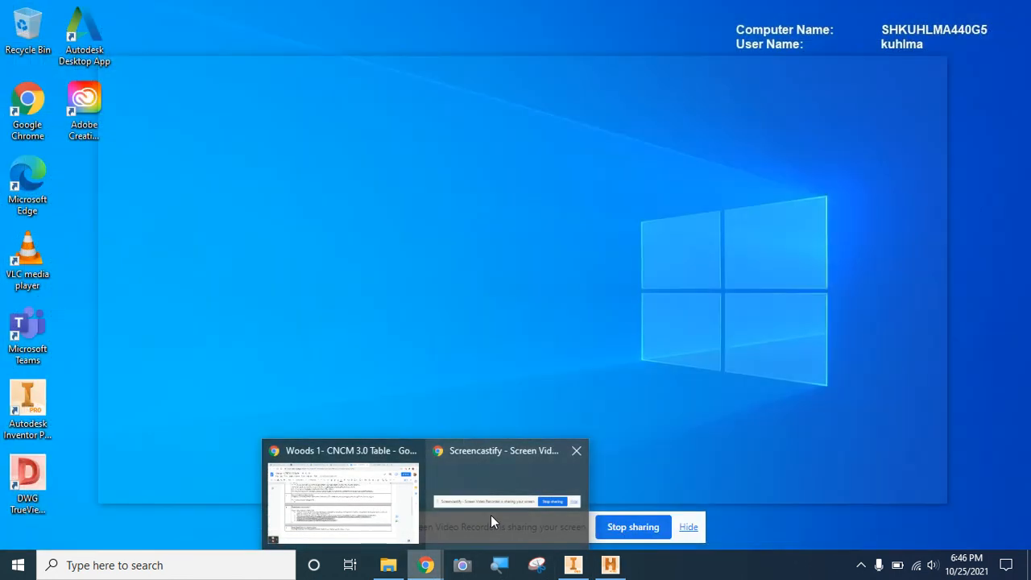